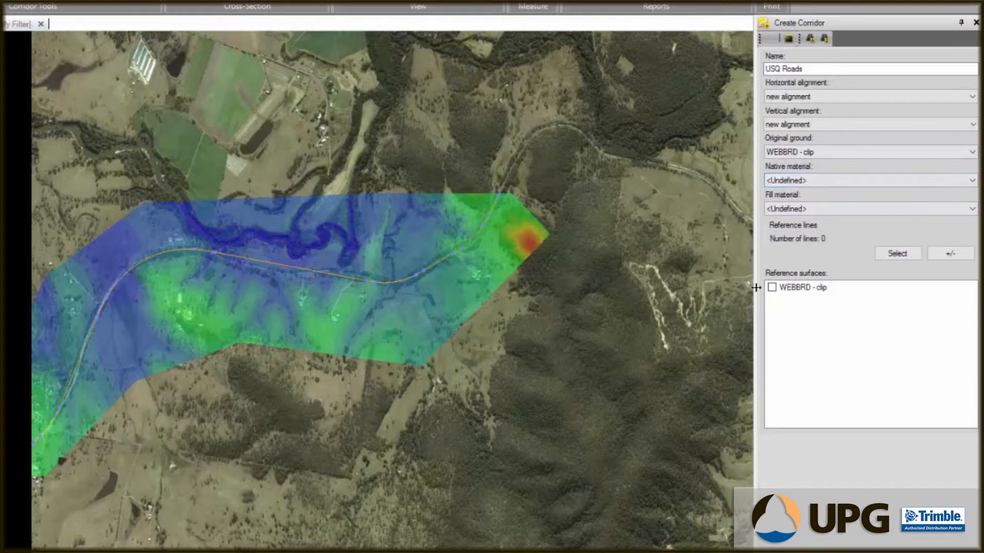
Create the USQ Roads corridor with WEBBRD - clip as reference surface and insert a new-definition template named USQ at station 0.
click(772, 288)
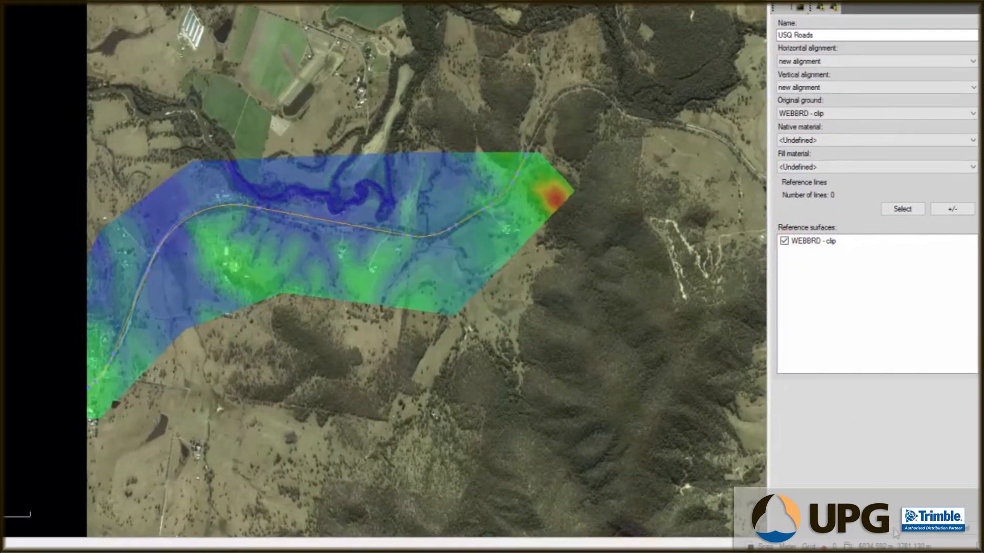
click(906, 535)
click(804, 62)
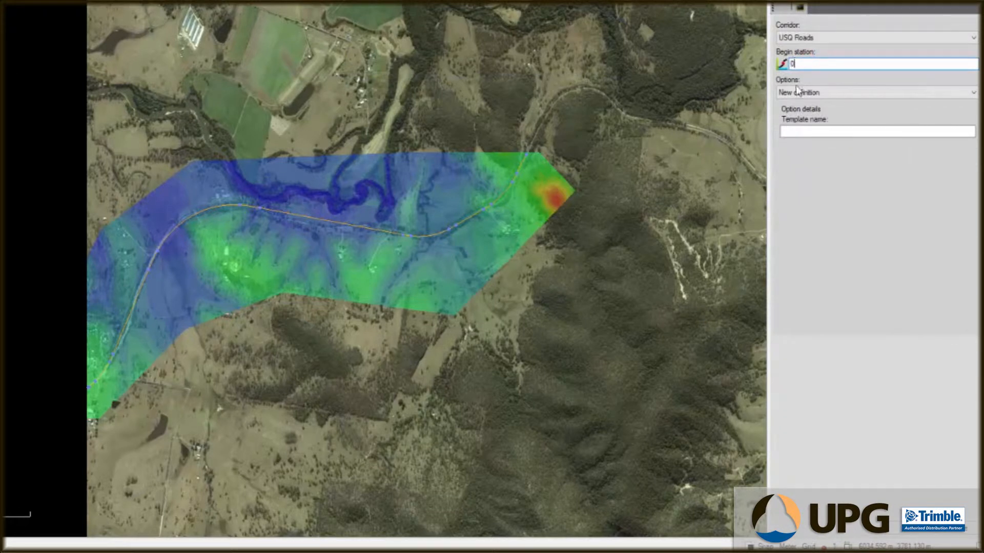
click(802, 130)
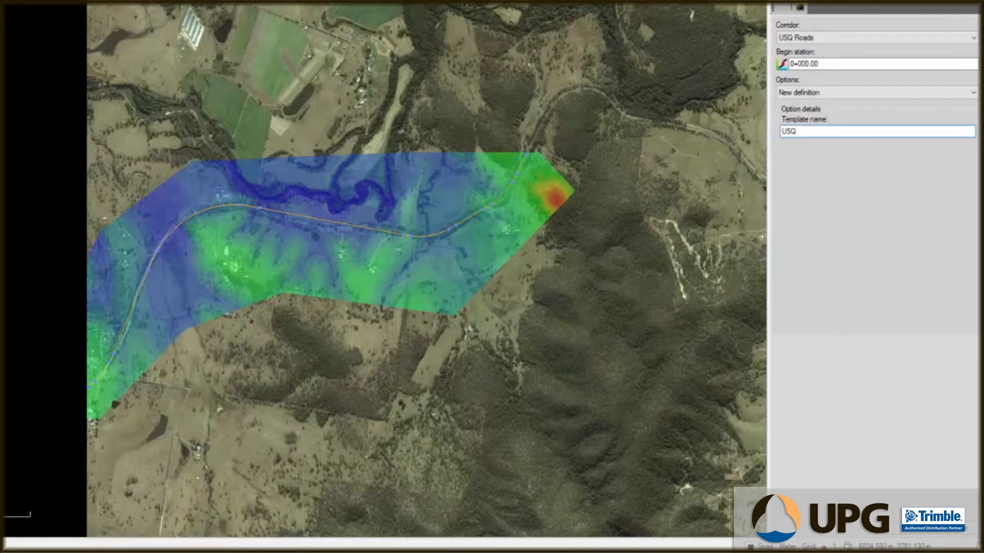
key(Return)
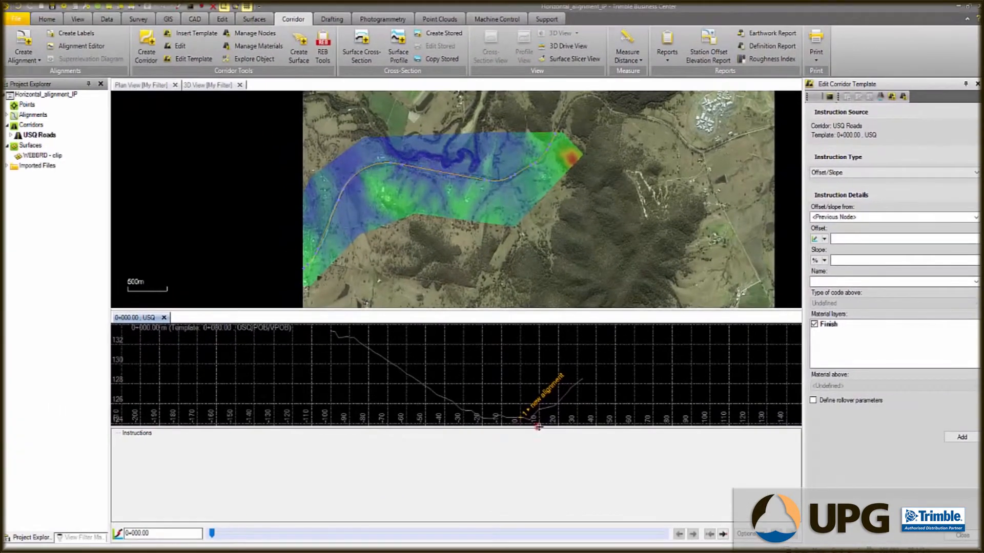
Enlarge the template's cross-section pane and bring the area around the new alignment node into closer view.
drag(538, 426, 542, 457)
drag(578, 310, 578, 254)
drag(605, 439, 605, 405)
scroll(526, 353, up, 3)
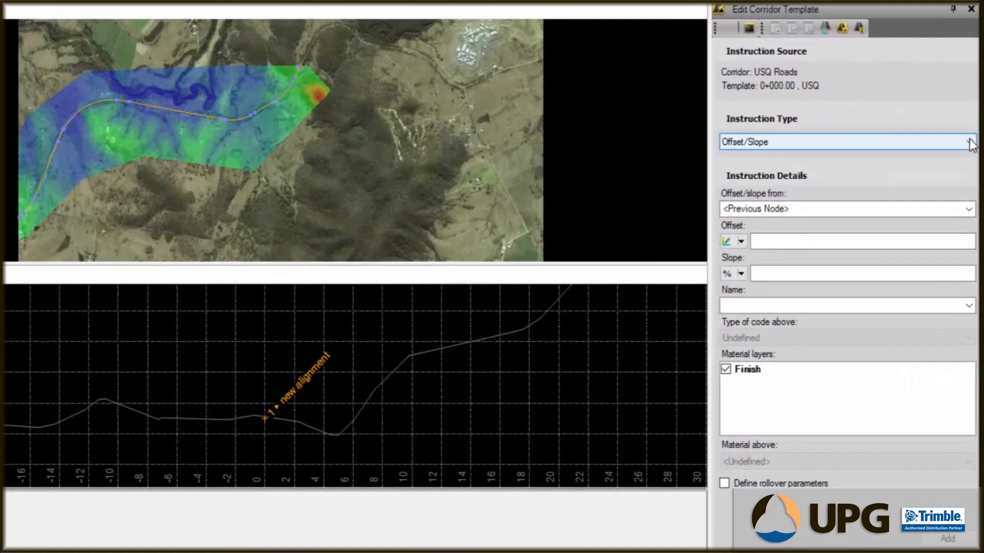
Add an Offset/Slope instruction named ES R from the new alignment node, with offset 4 and slope -3%.
click(975, 173)
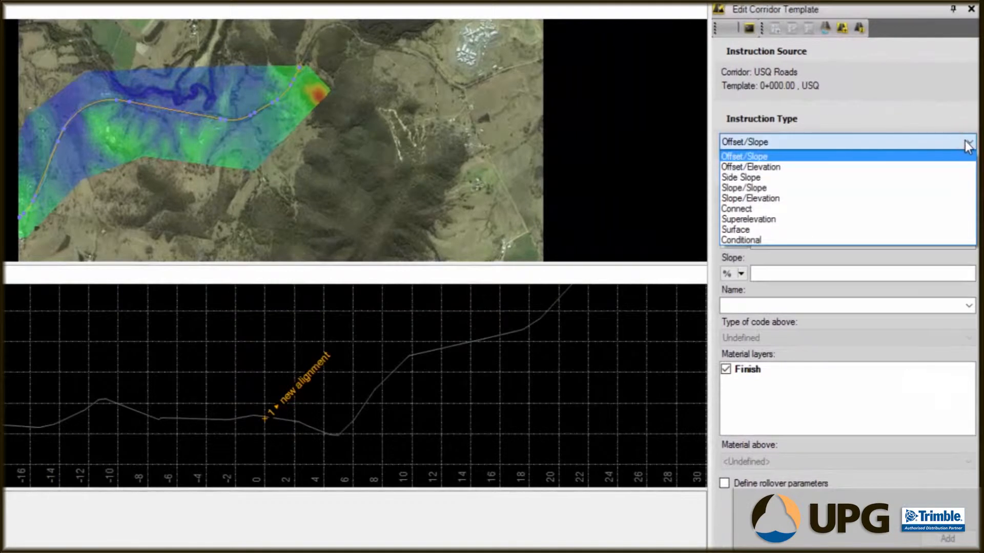
click(968, 144)
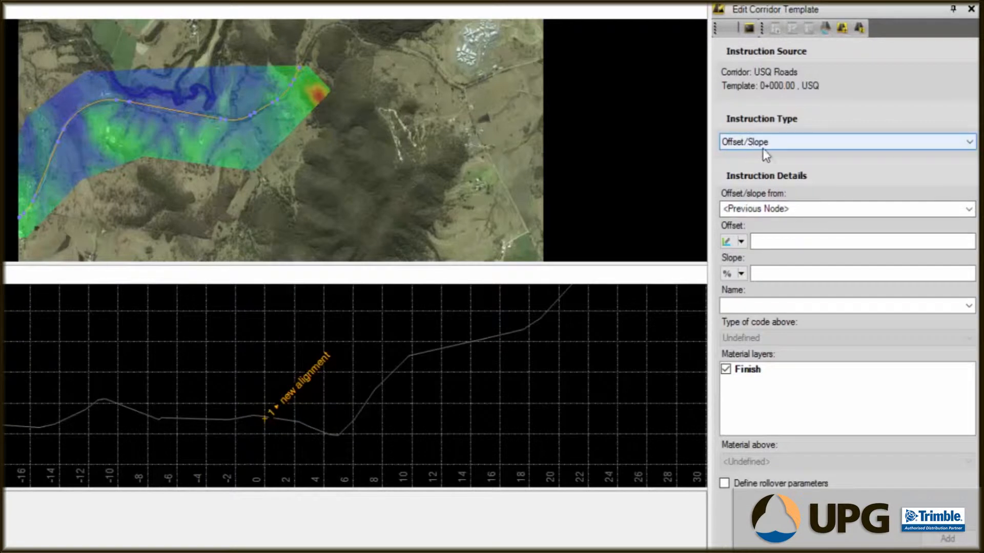
click(968, 209)
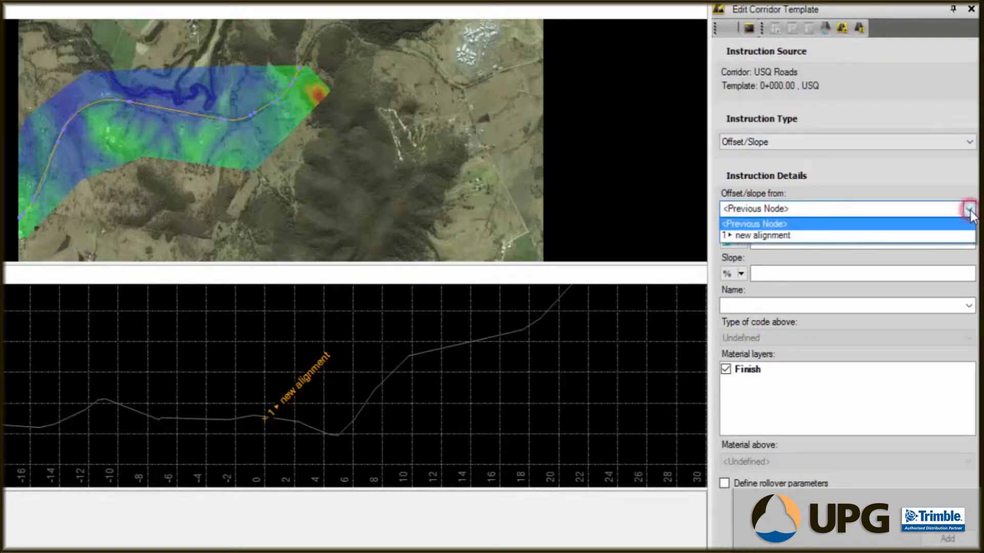
click(790, 235)
click(771, 241)
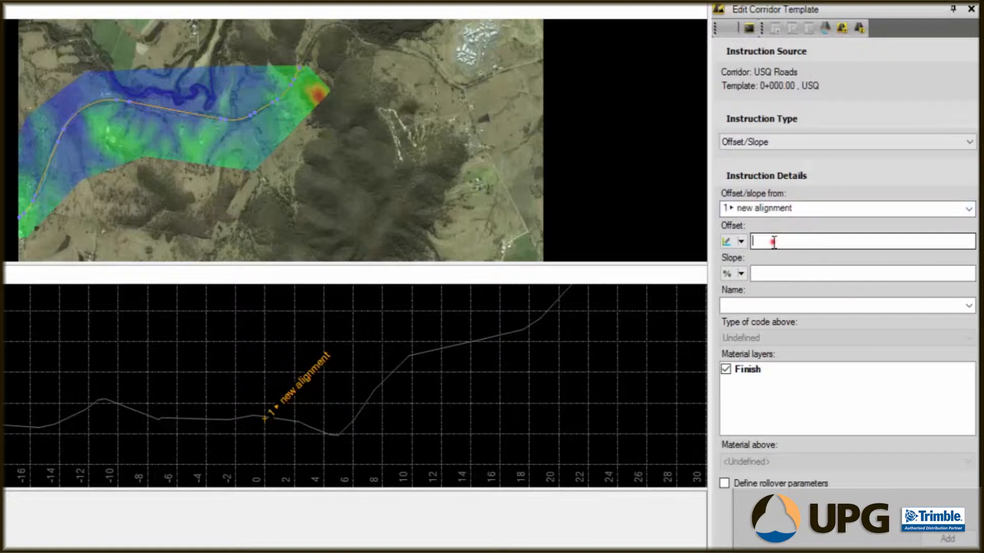
text(4)
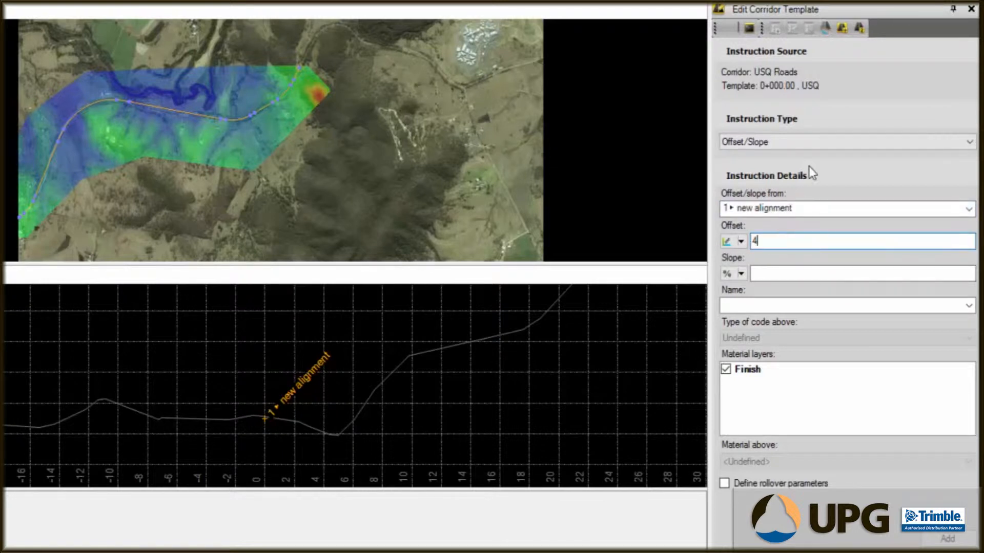
click(773, 272)
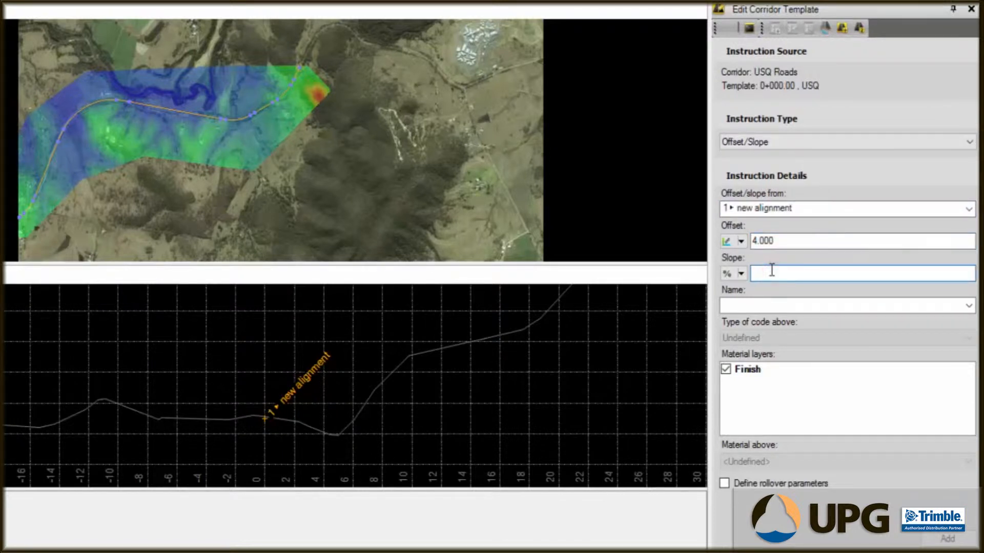
text(-3)
click(755, 302)
text(ES R)
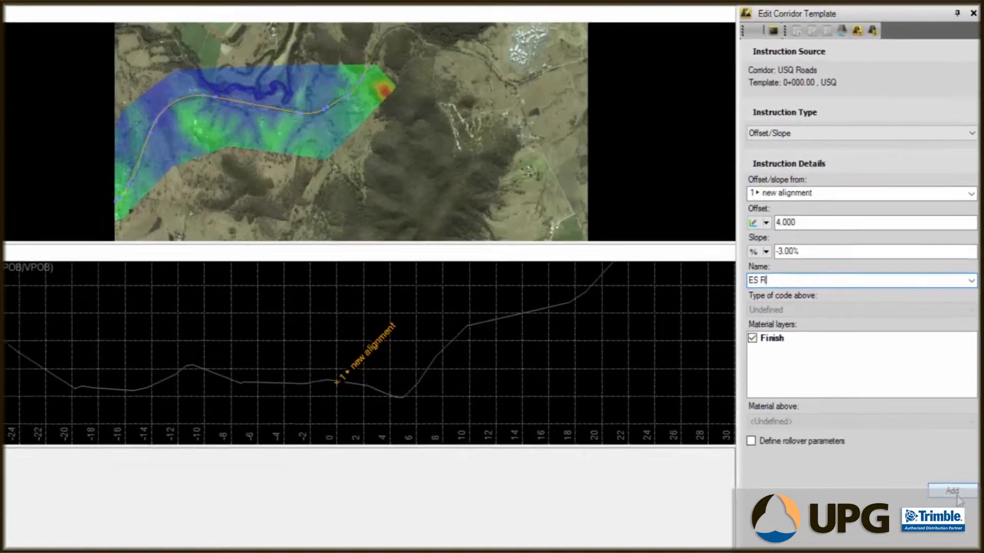
click(948, 539)
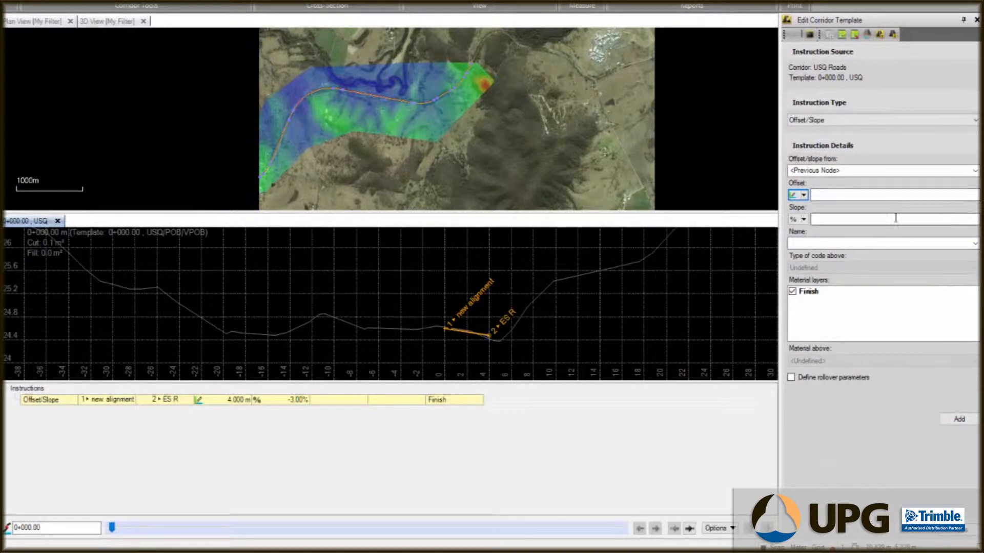
Add an Offset/Slope instruction named ES L from the new alignment node, with offset -4 and slope -3%.
click(974, 170)
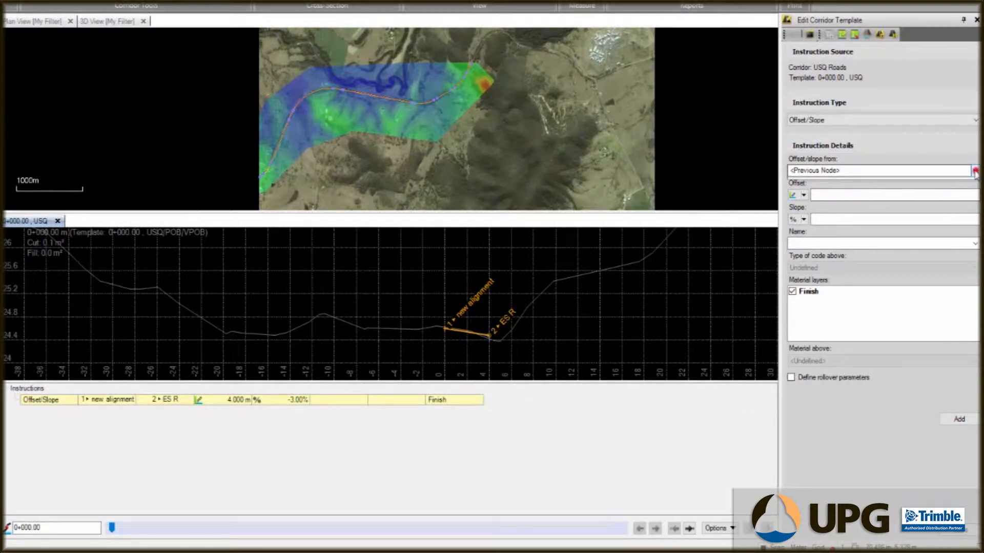
click(831, 193)
click(825, 195)
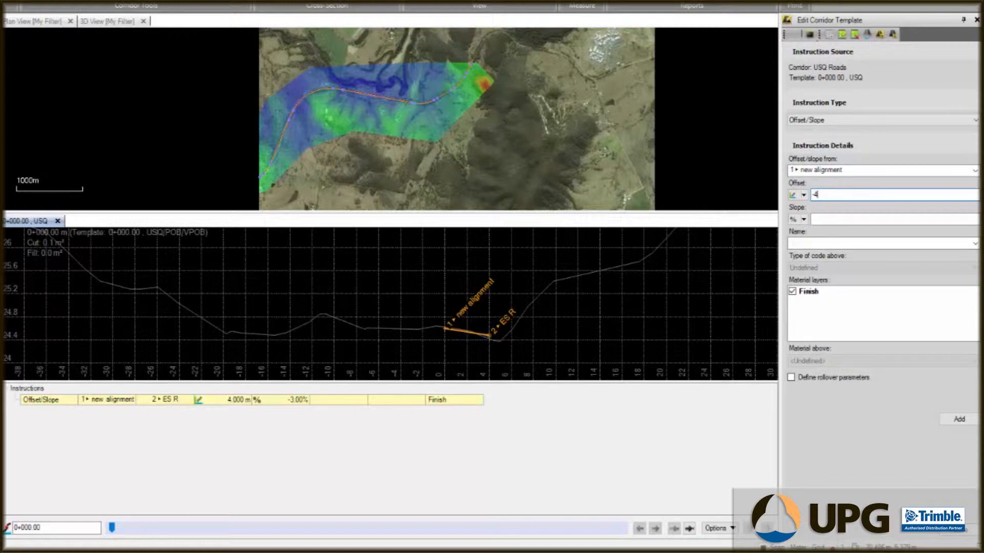
click(852, 222)
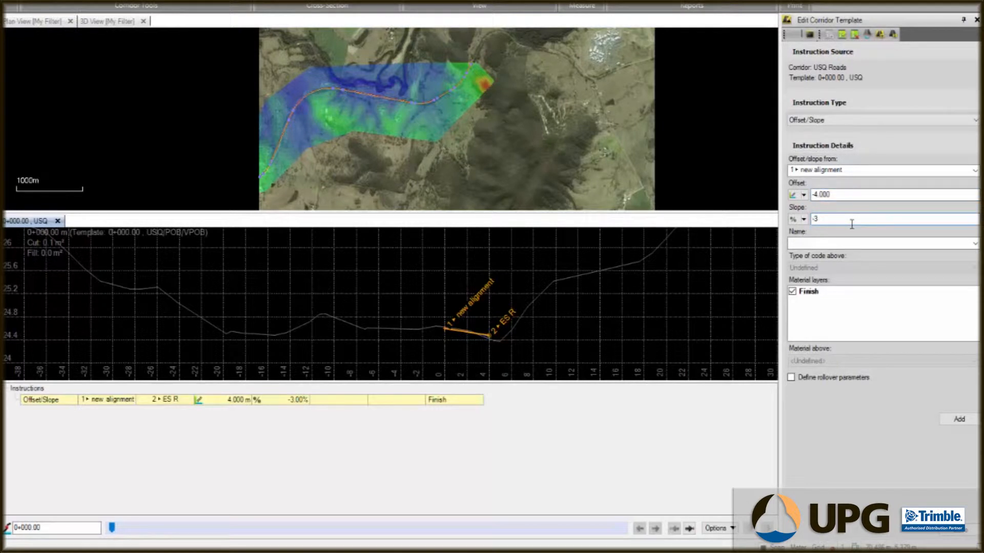
text(-3)
click(839, 242)
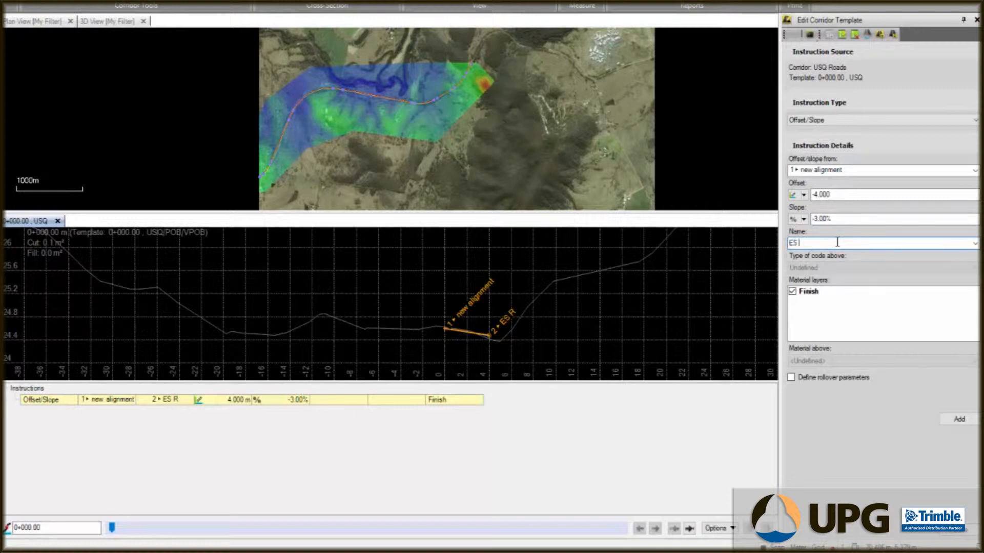
click(959, 419)
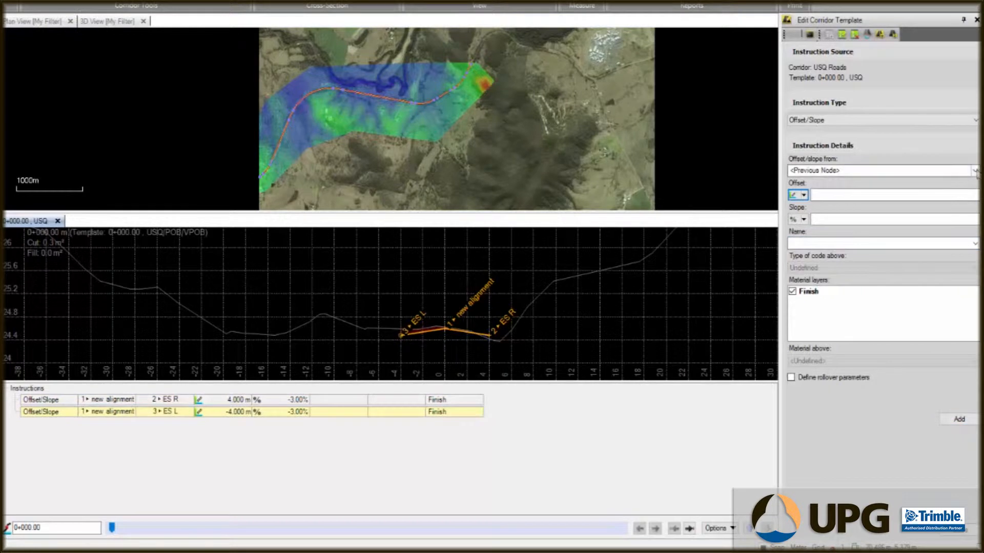
Add an Offset/Slope instruction named EF R from node ES R, with offset 2 and slope -3%.
click(974, 171)
click(828, 200)
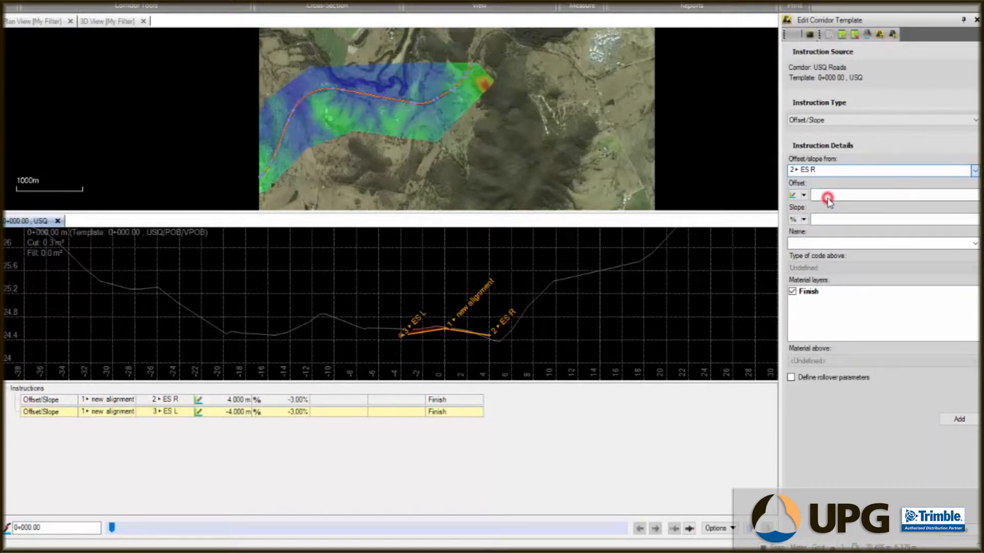
click(825, 196)
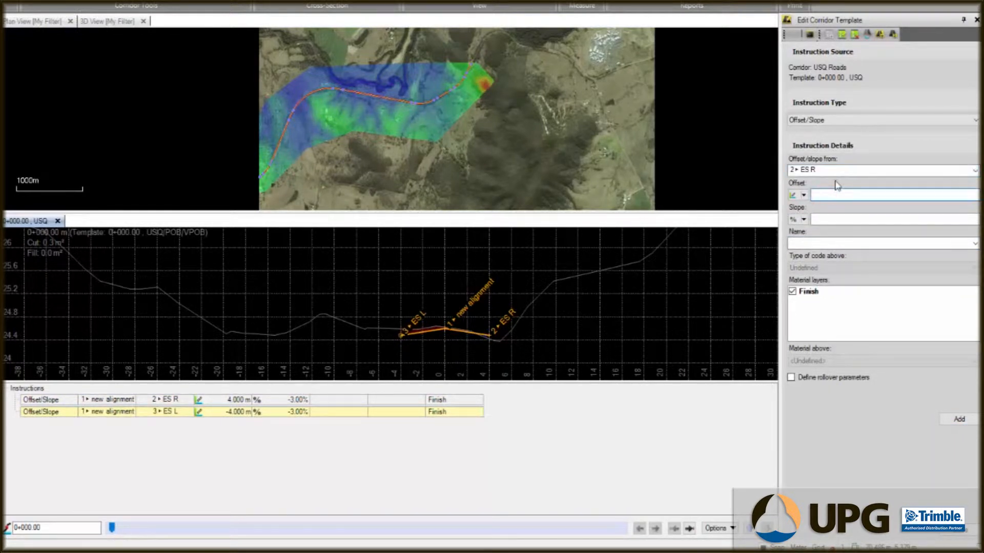
click(825, 220)
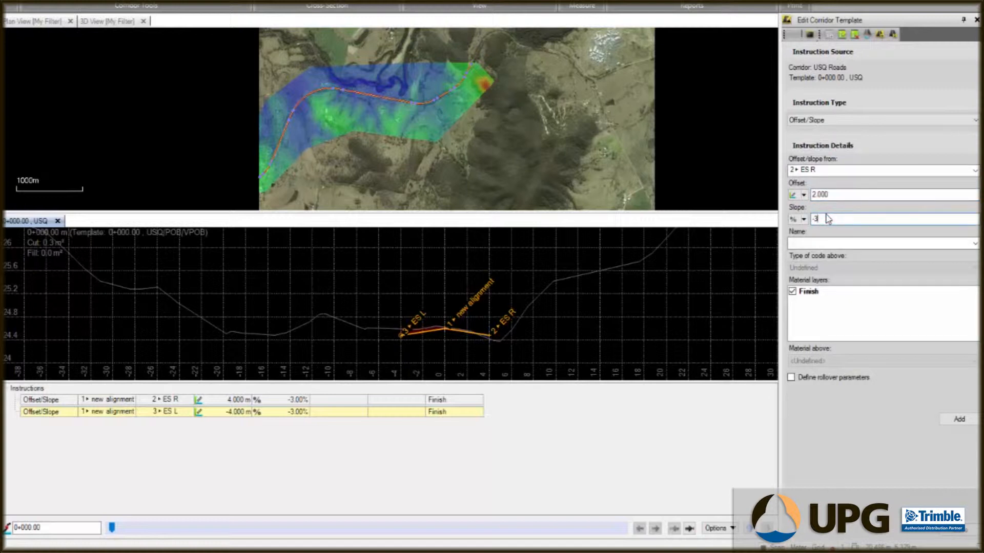
click(800, 245)
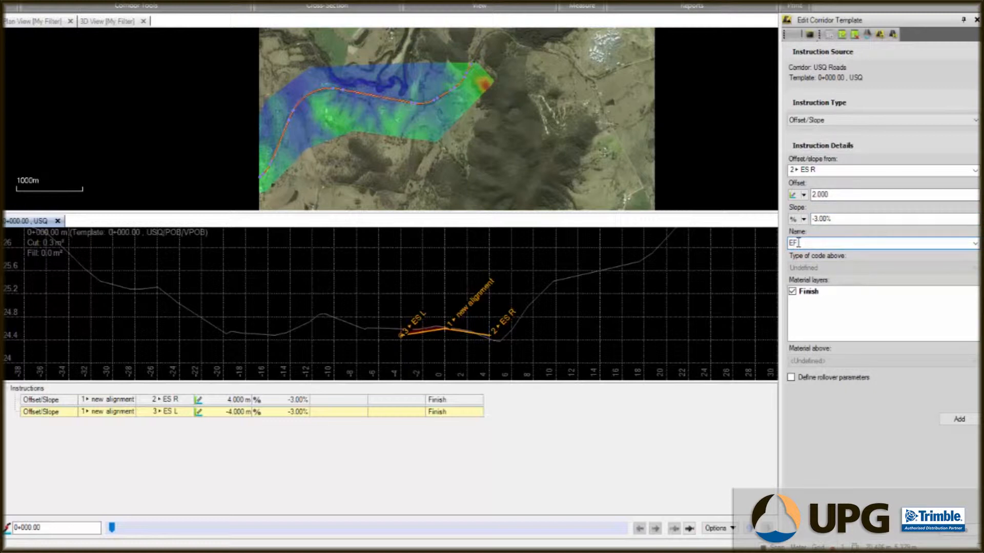
click(957, 419)
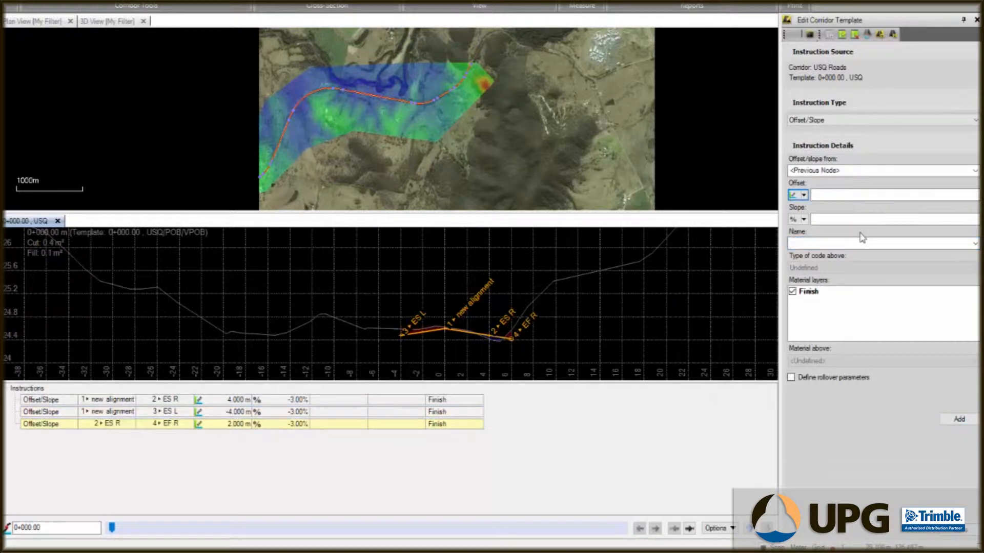
Add an Offset/Slope instruction named EF L from node ES L, with offset 2 and slope -3%.
click(975, 170)
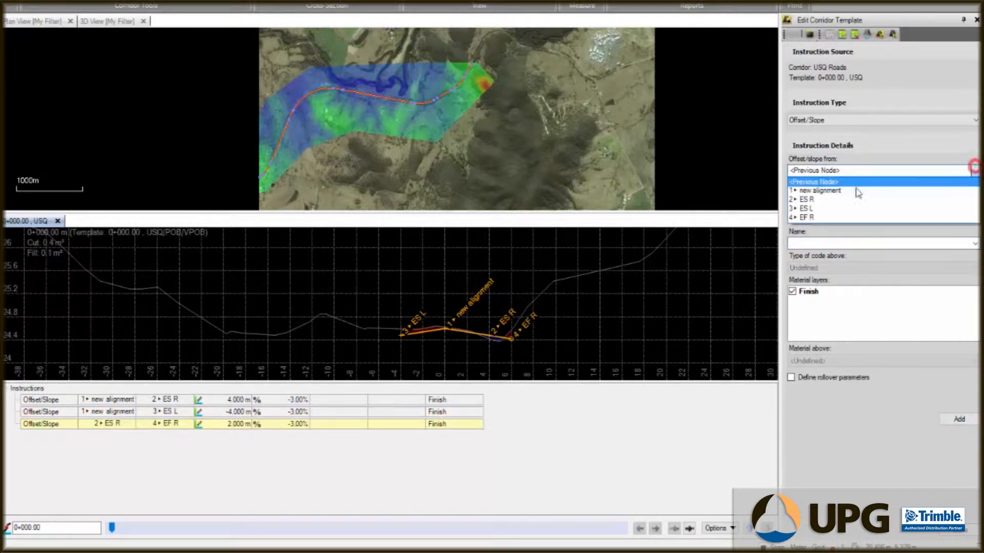
click(819, 209)
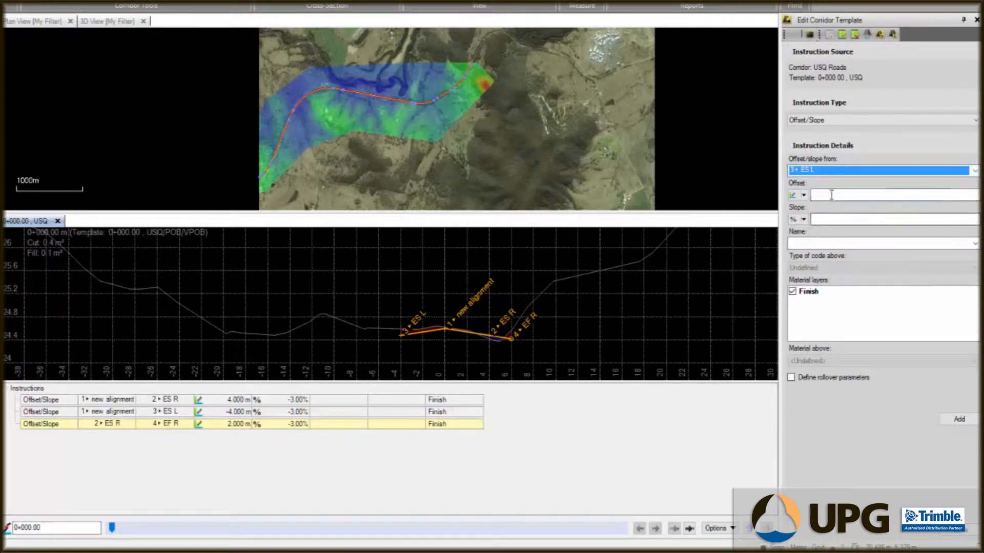
click(831, 194)
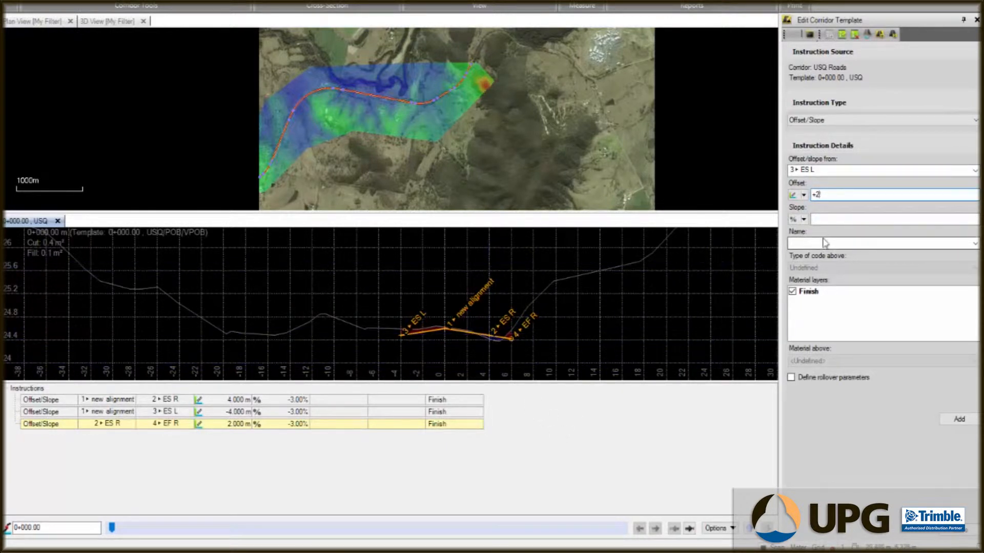
click(817, 218)
text(-3)
click(806, 243)
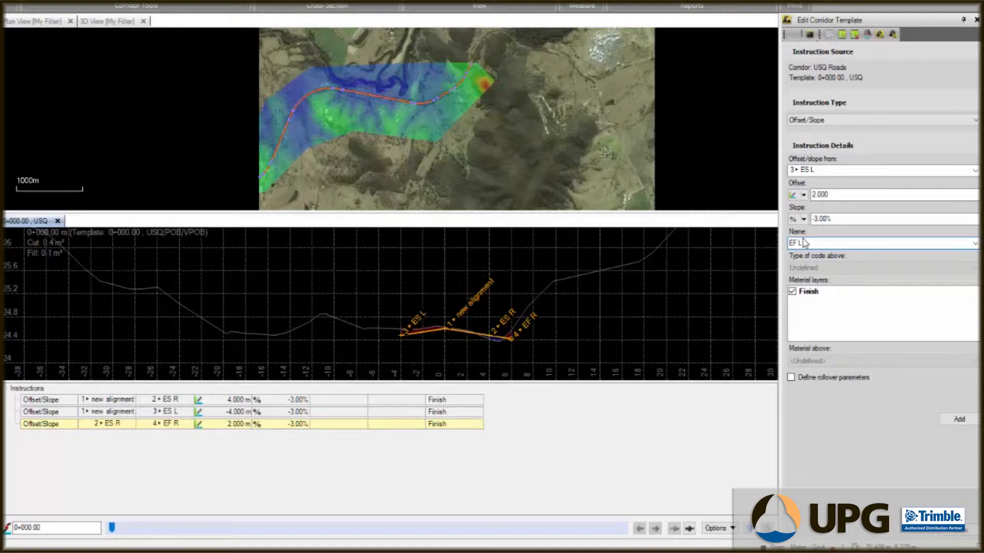
click(954, 419)
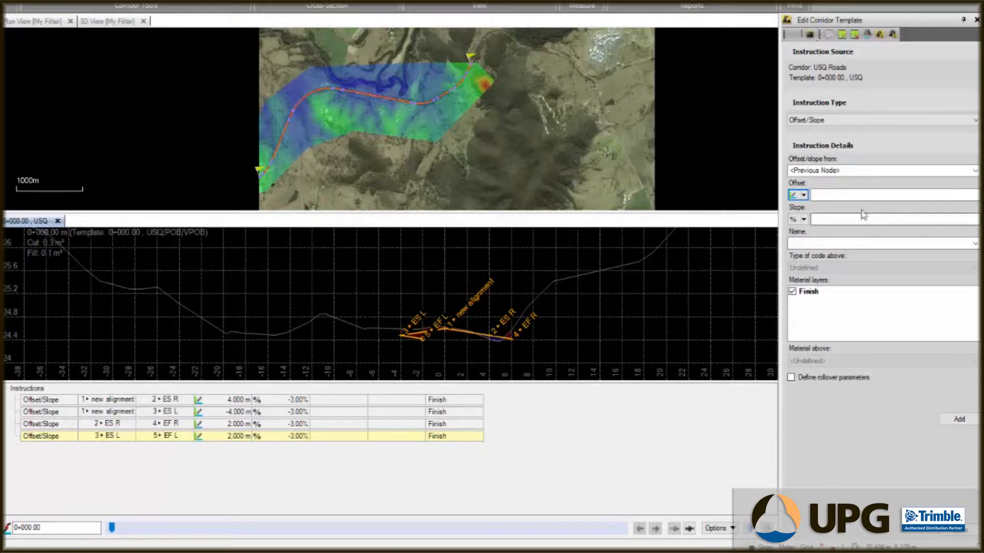
Edit the EF L instruction, setting its offset to -2, and save it.
click(842, 35)
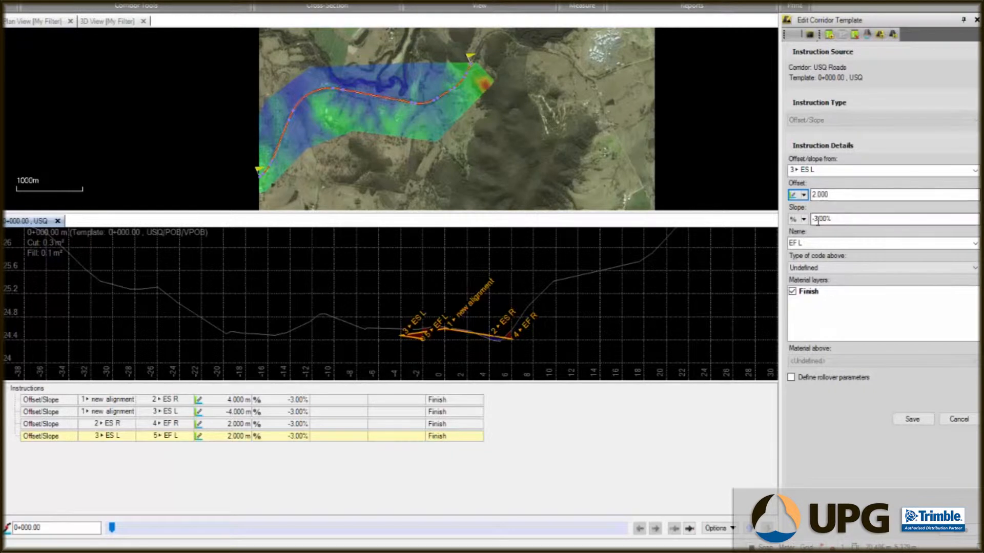
double_click(814, 196)
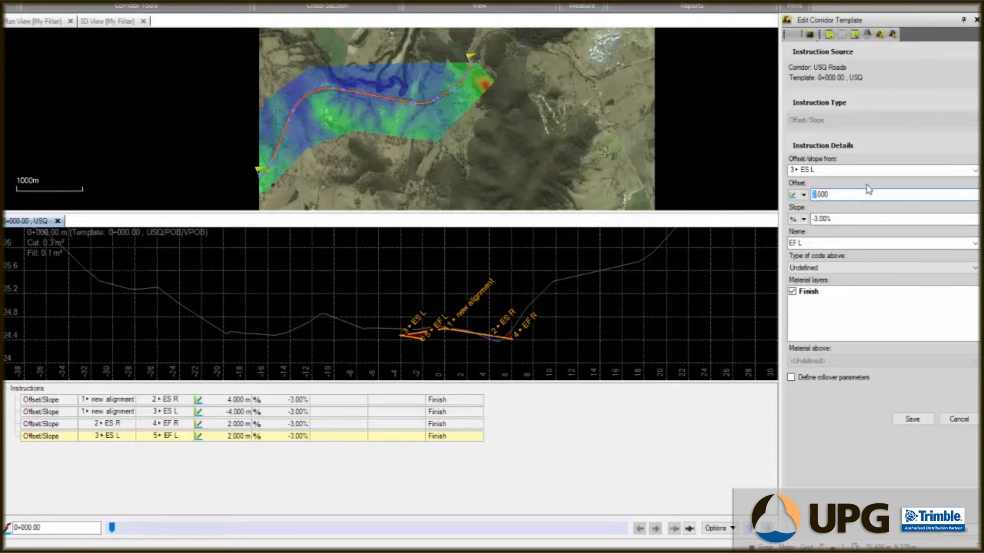
click(813, 196)
text(-)
click(907, 423)
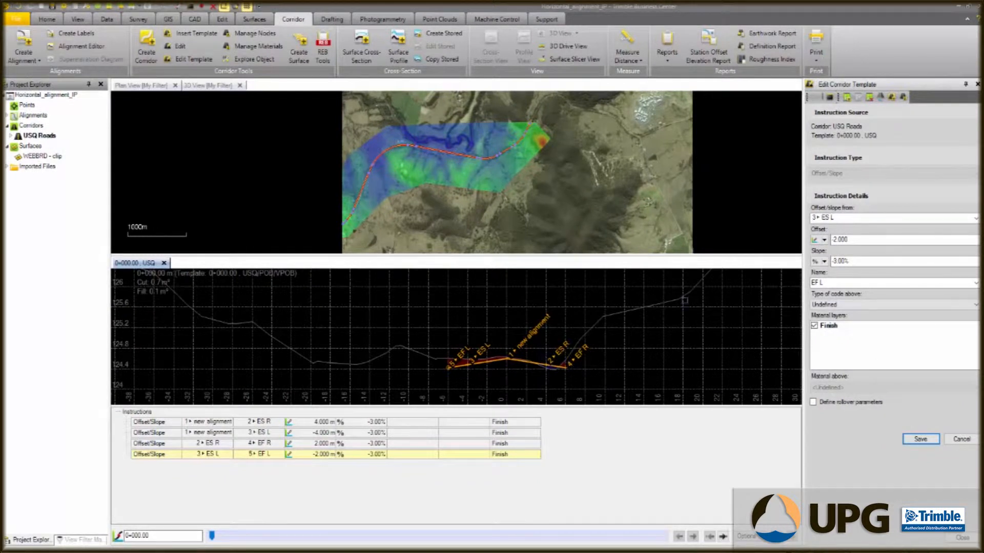
Inspect the corridor's edge lines along the alignment in the plan view.
scroll(499, 145, up, 10)
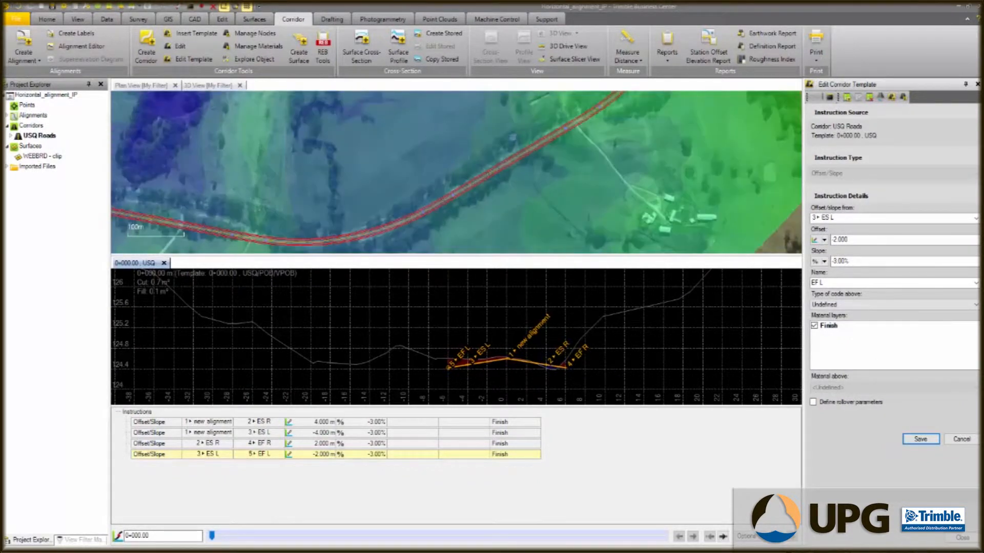
scroll(520, 152, up, 3)
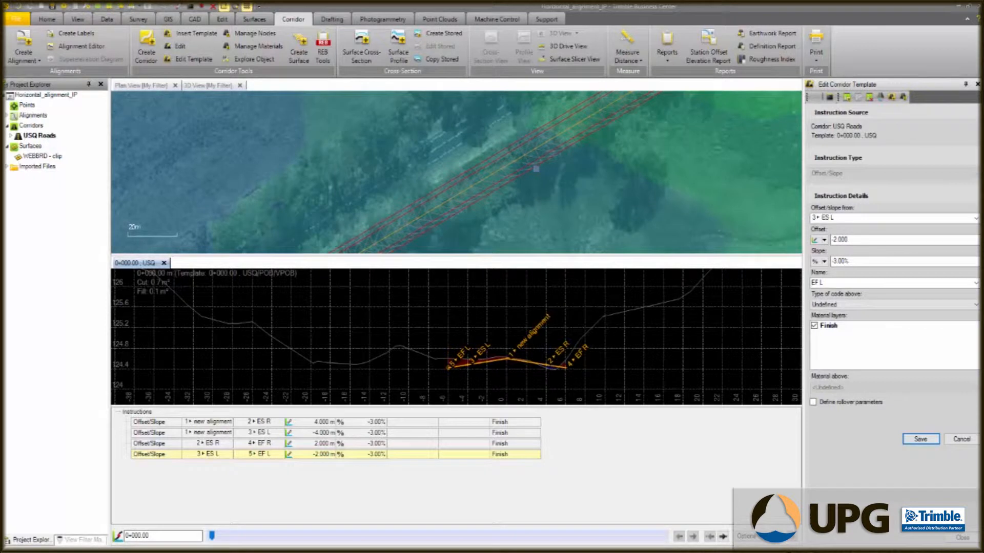
scroll(527, 152, down, 8)
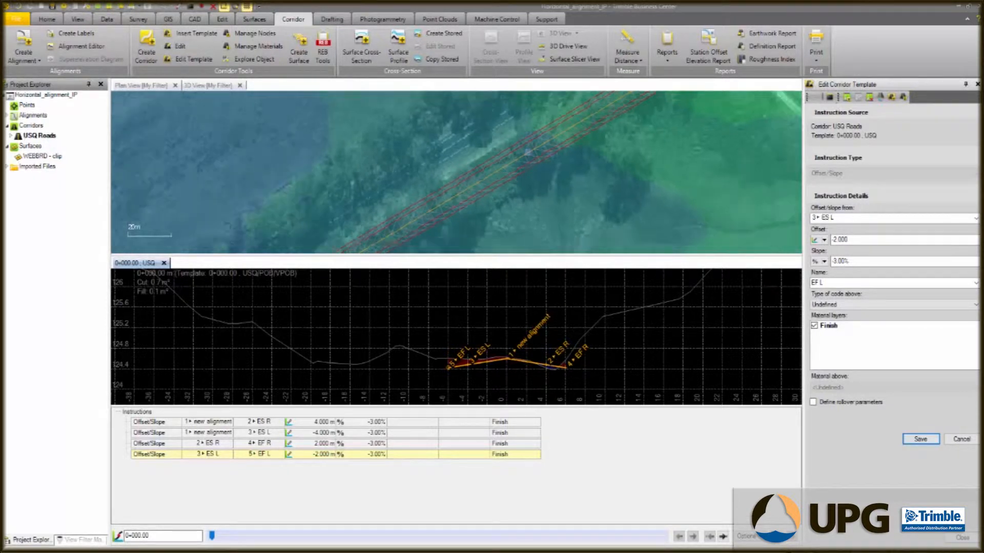
scroll(528, 153, down, 2)
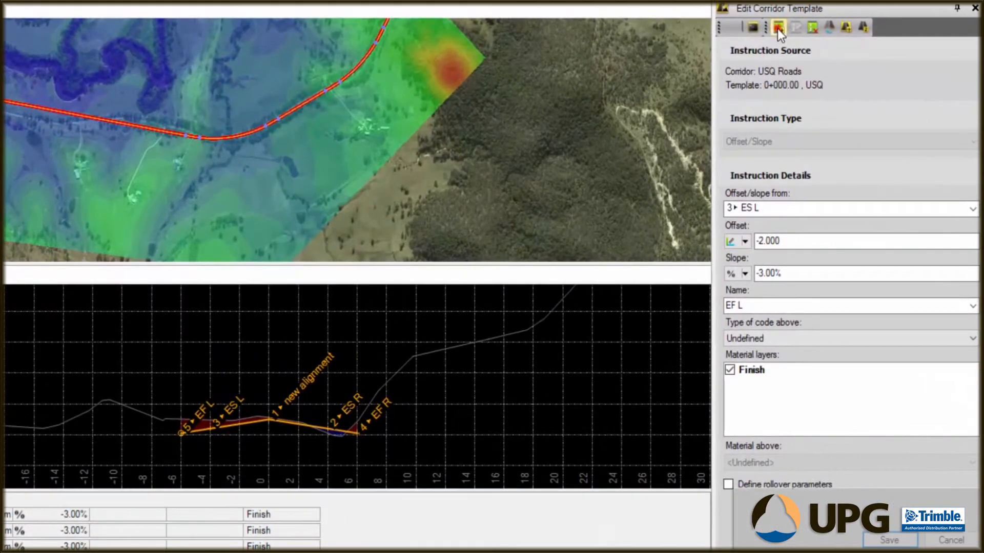
Start a new Superelevation instruction with new alignment as crown and pivot, and include nodes ES R and ES L.
click(776, 29)
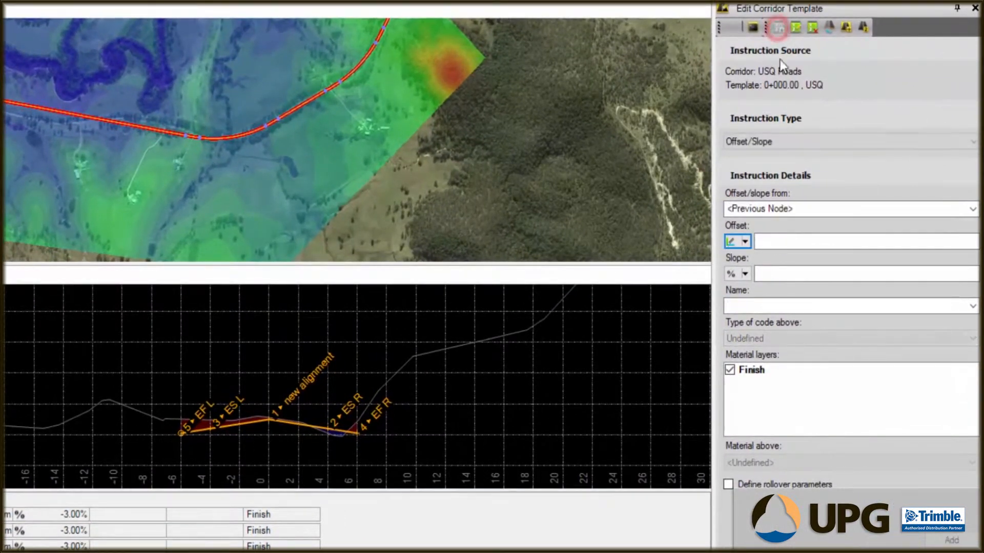
click(971, 142)
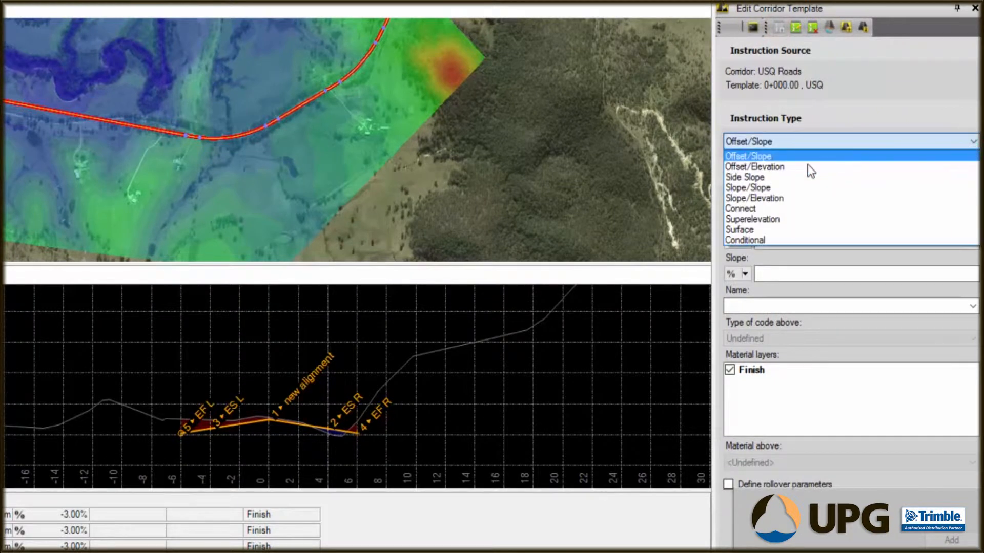
click(782, 219)
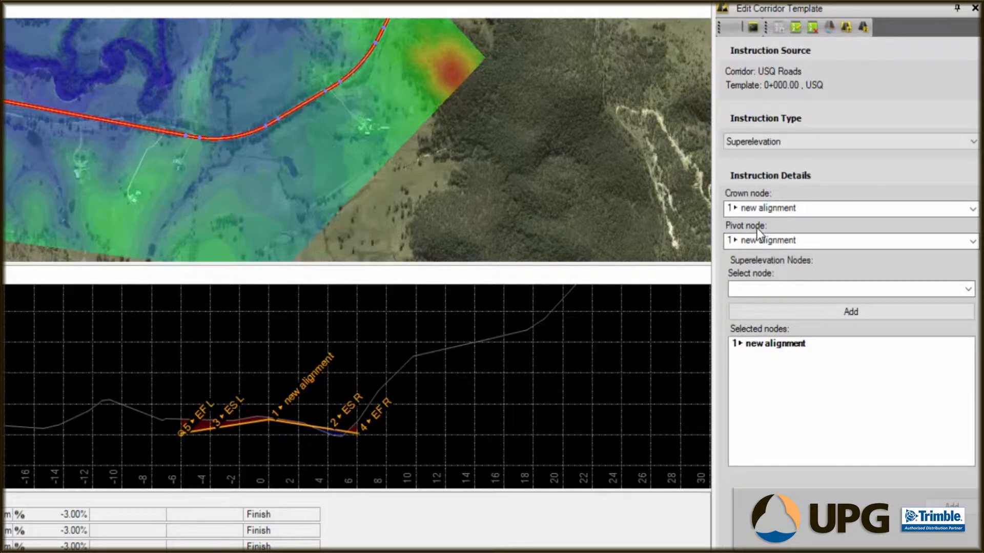
click(968, 289)
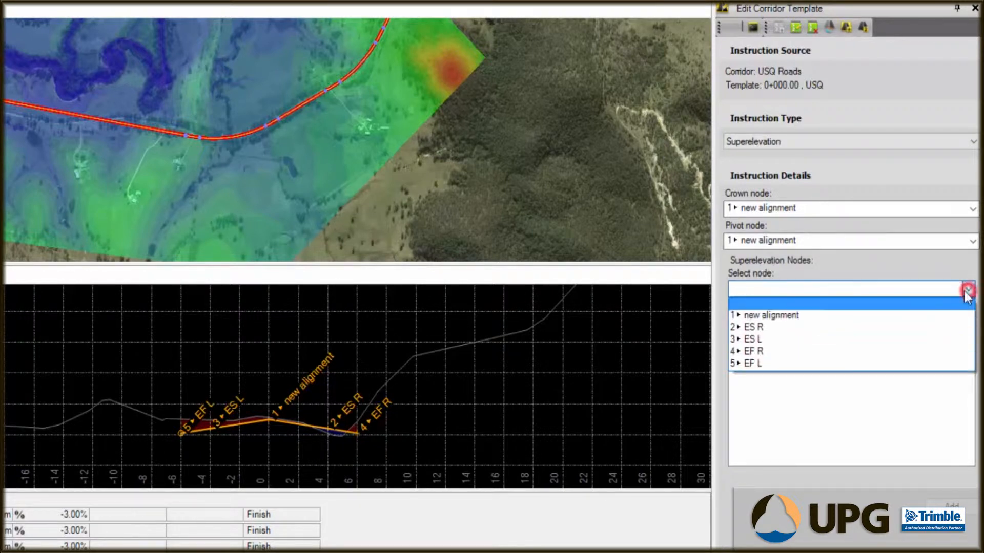
click(757, 328)
click(954, 310)
click(968, 289)
click(810, 326)
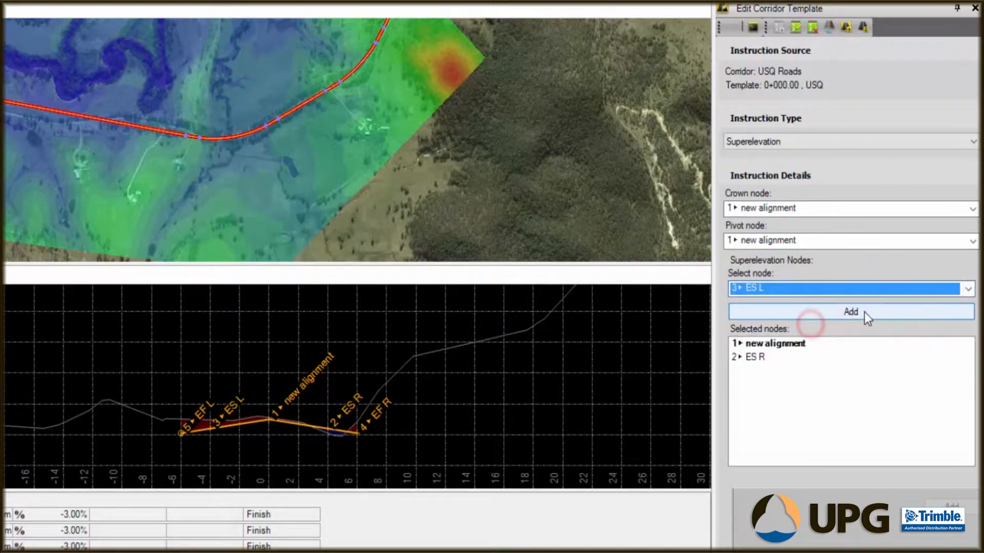
click(872, 312)
Include nodes EF R and EF L in the superelevation node list and add the instruction to the template.
click(968, 288)
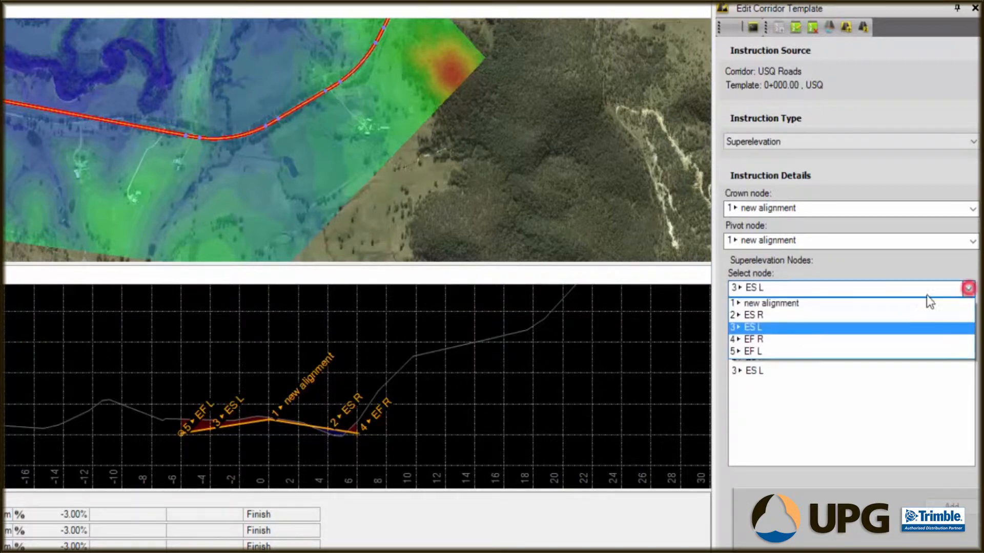
click(802, 336)
click(863, 313)
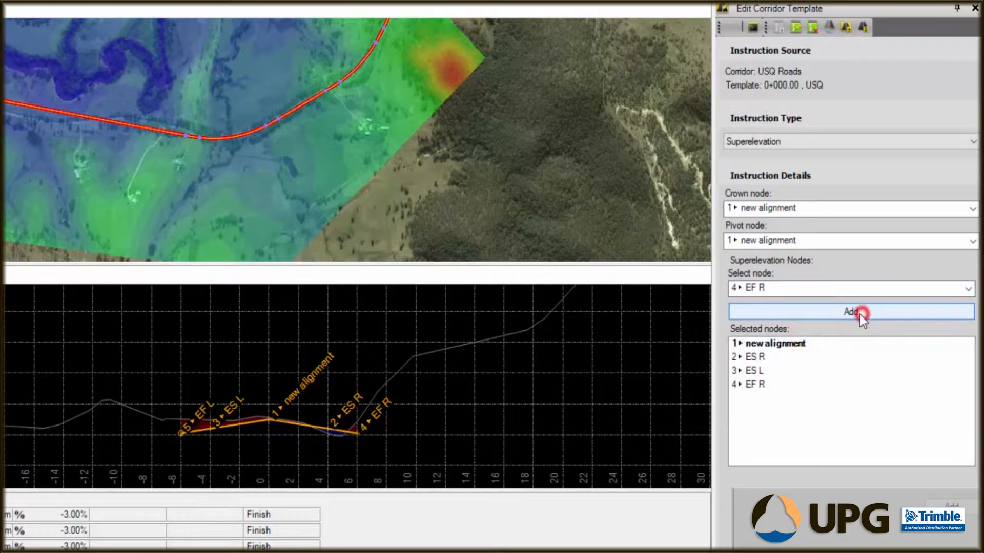
click(968, 290)
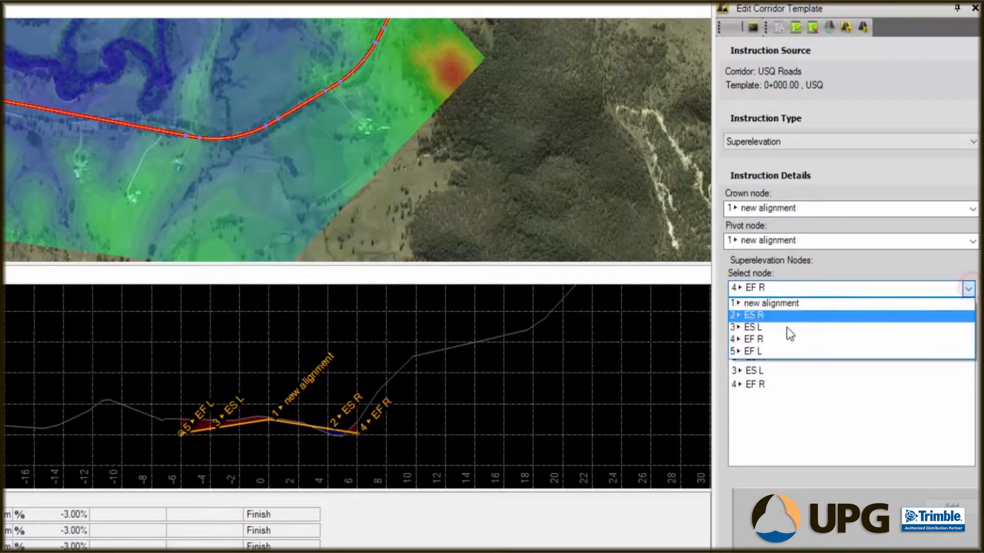
click(764, 353)
click(878, 312)
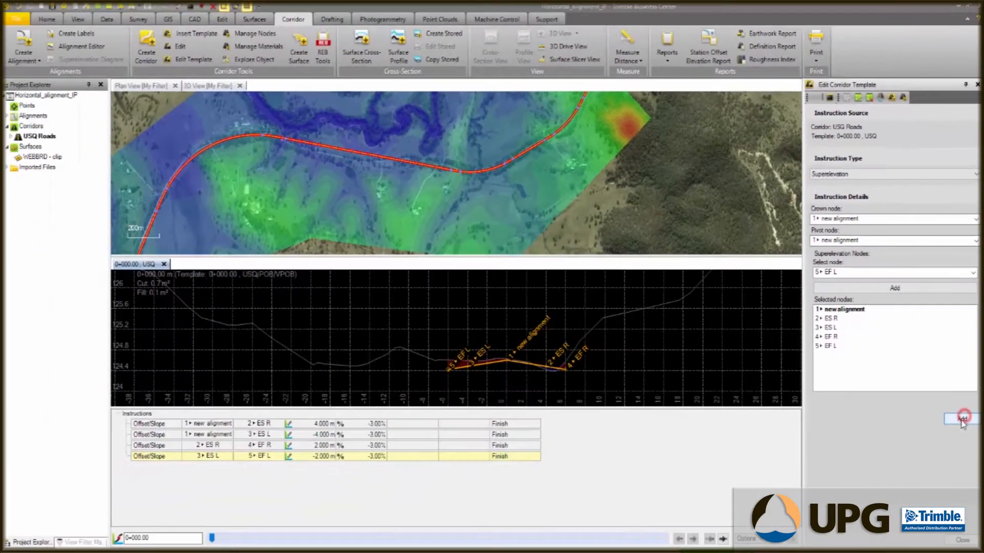
click(958, 452)
Examine the superelevated cross-section at station 0+283.30, then return to station 0+000.00.
click(215, 538)
drag(230, 545, 246, 545)
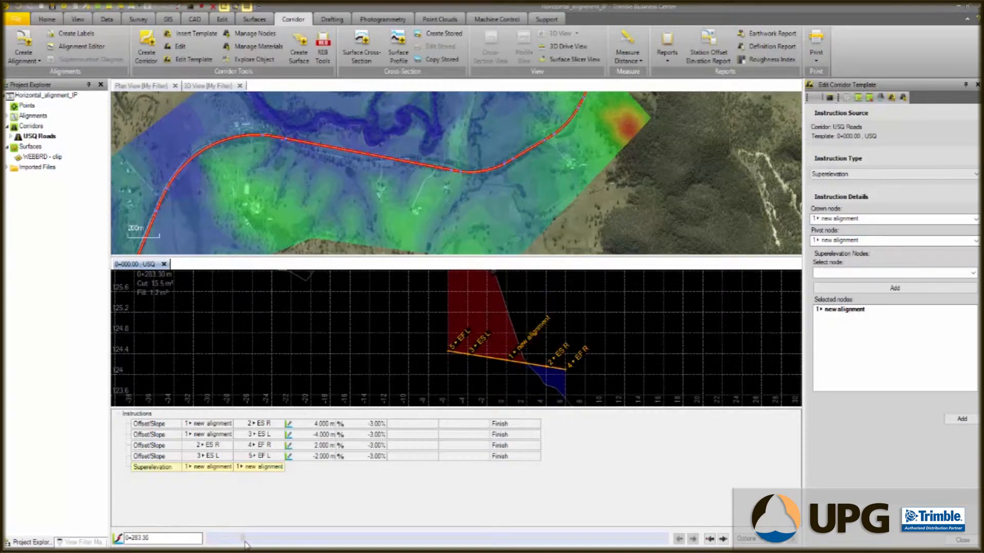
scroll(542, 390, up, 5)
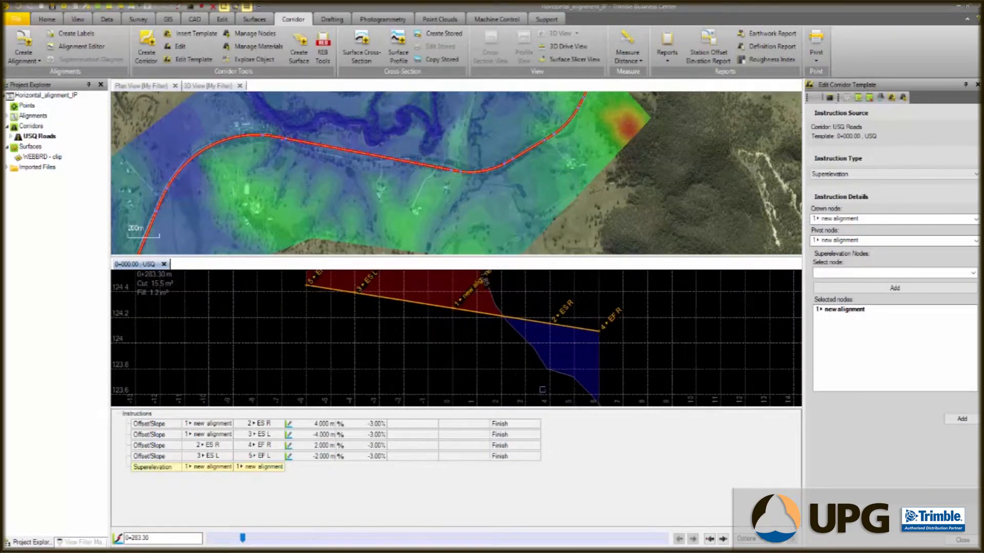
scroll(542, 390, down, 4)
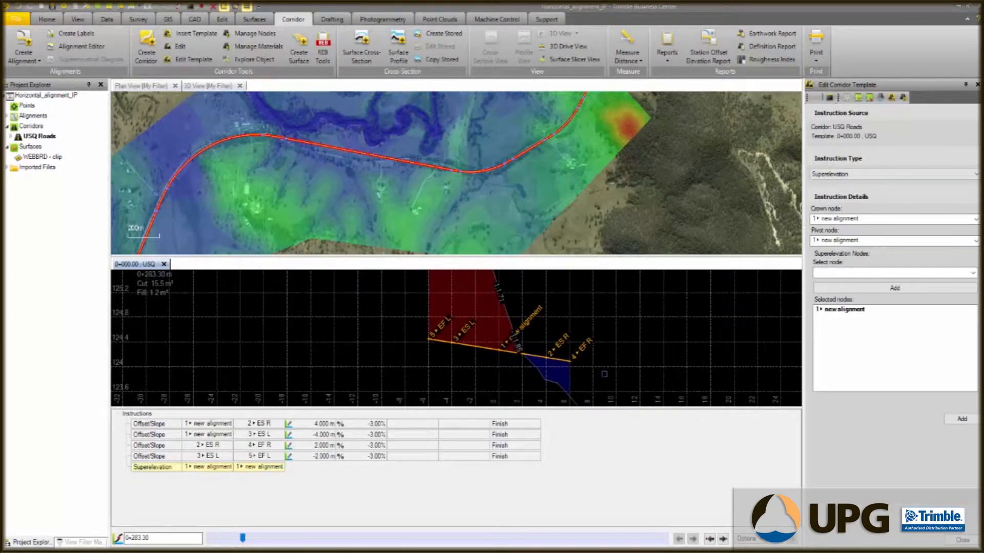
ctrl+scroll(617, 357, down, 2)
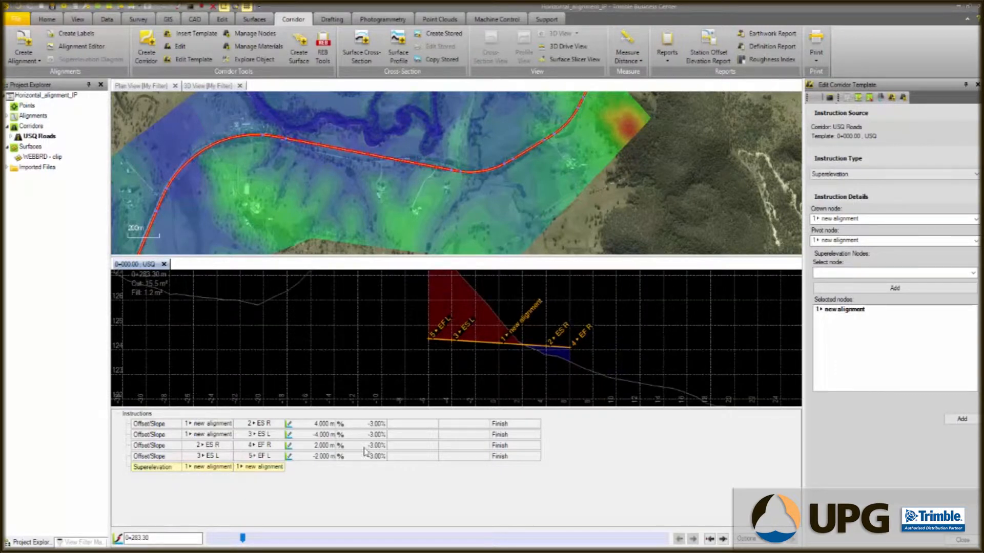
drag(243, 539, 211, 538)
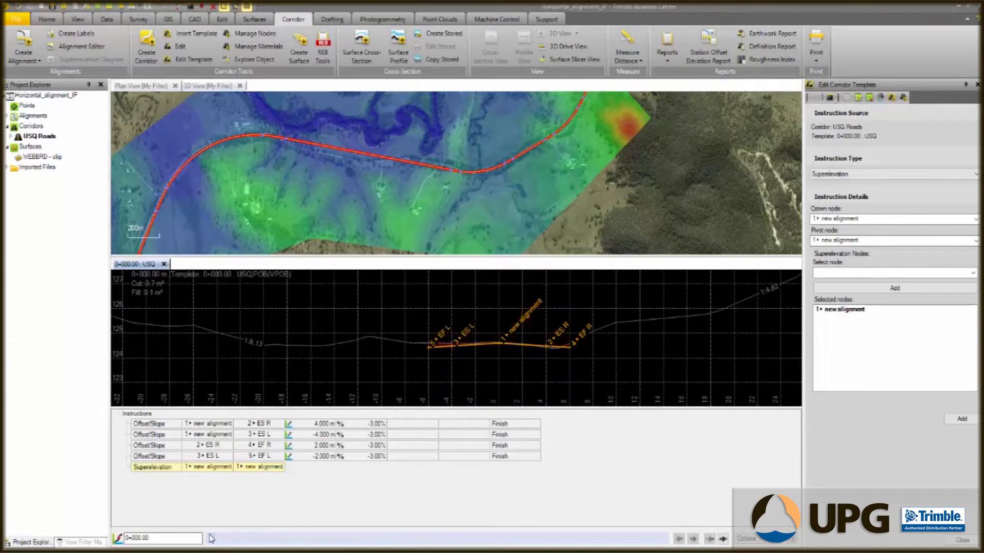
scroll(501, 349, up, 4)
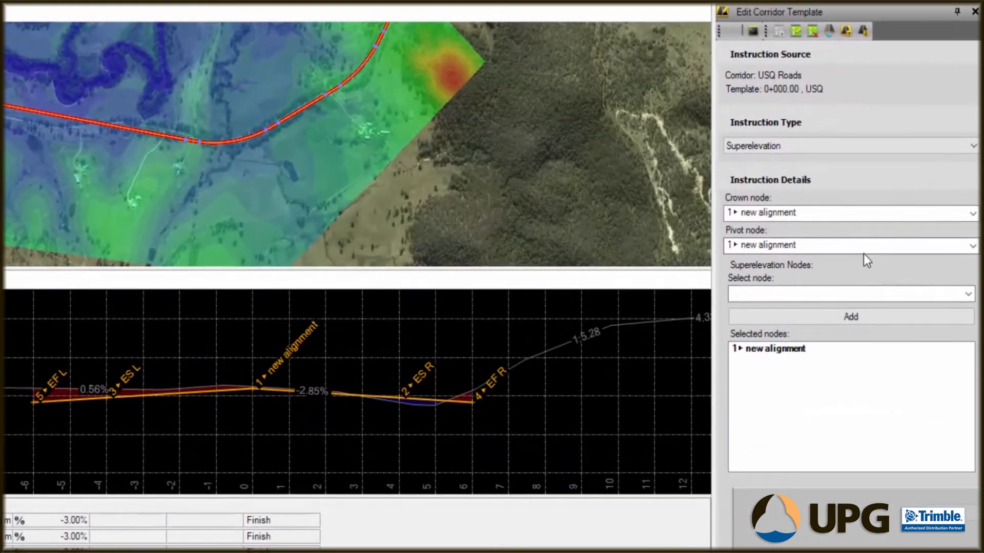
Add an Offset/Elevation instruction named DR R from node EF R, with offset 2 and elevation -1.
click(973, 148)
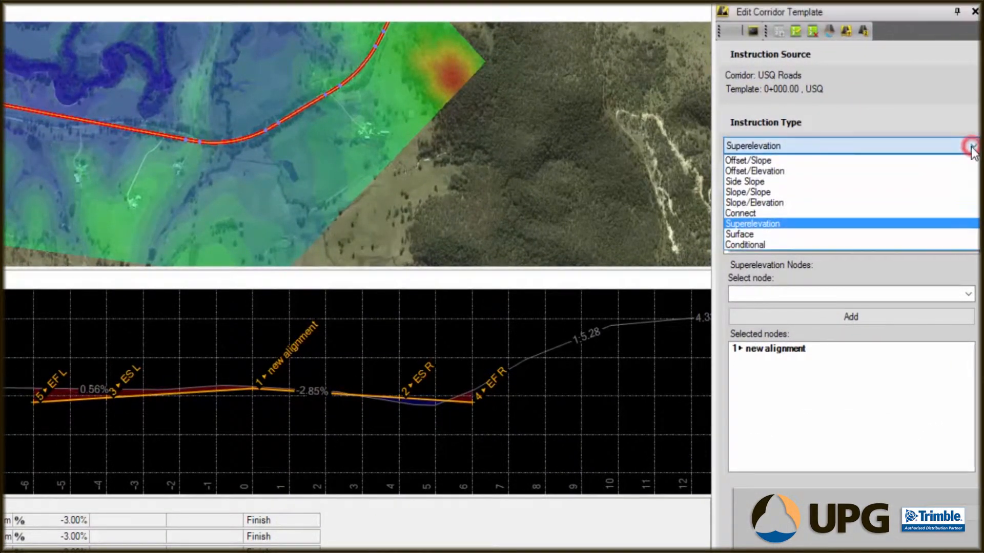
click(782, 171)
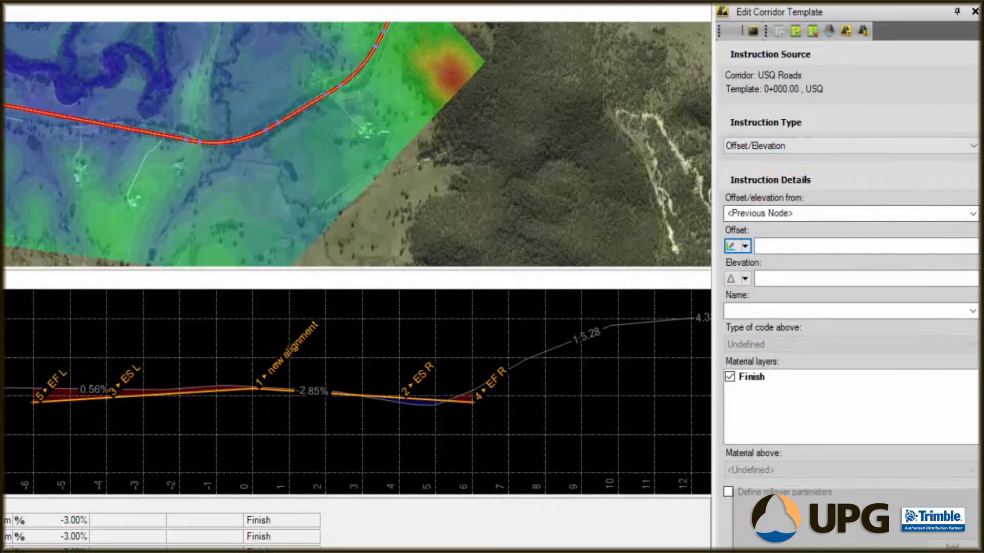
click(972, 213)
click(773, 276)
click(771, 246)
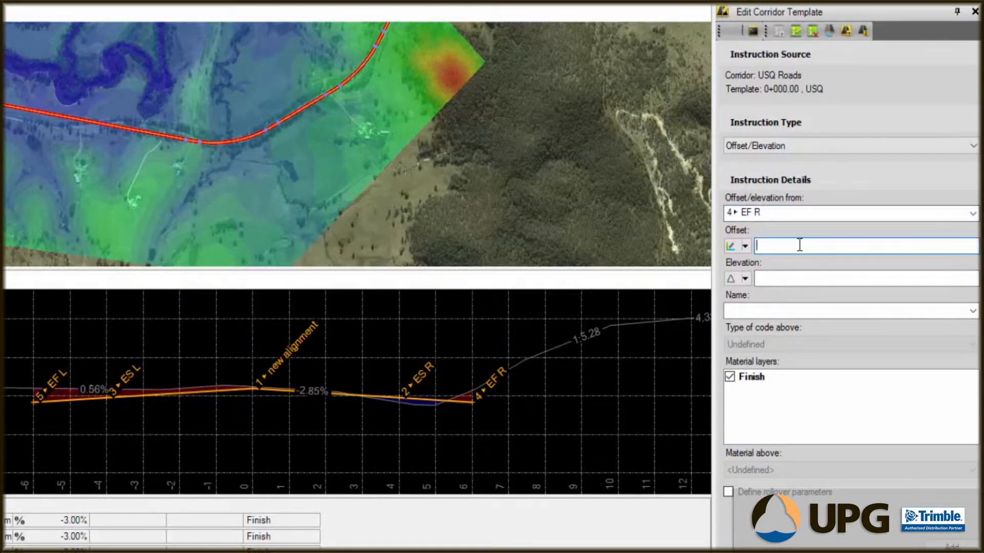
text(2)
click(779, 279)
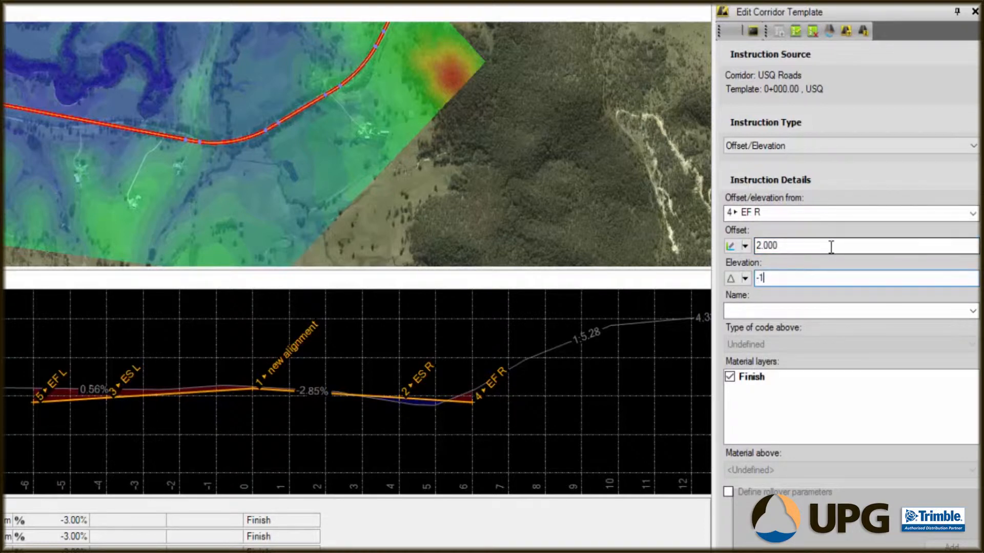
click(744, 310)
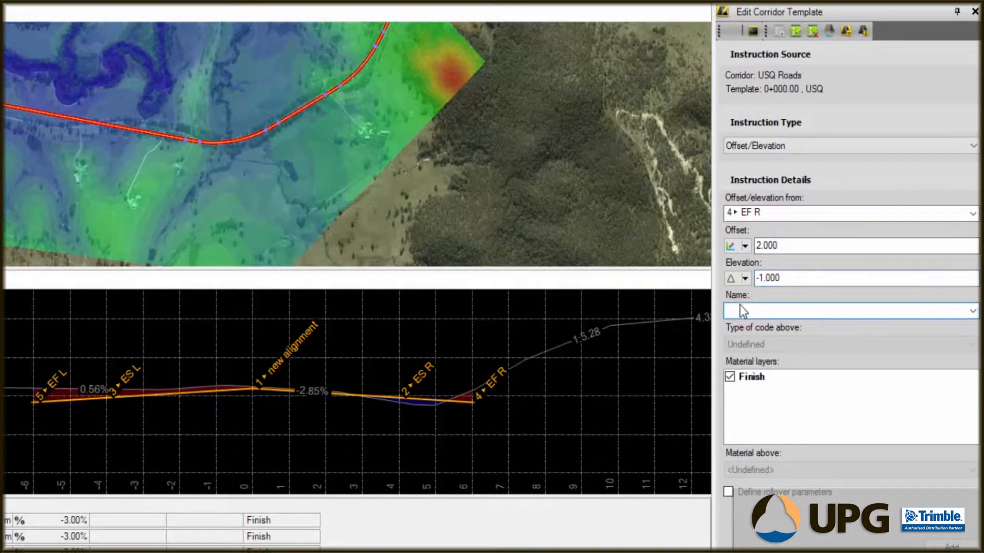
text(R R)
click(953, 546)
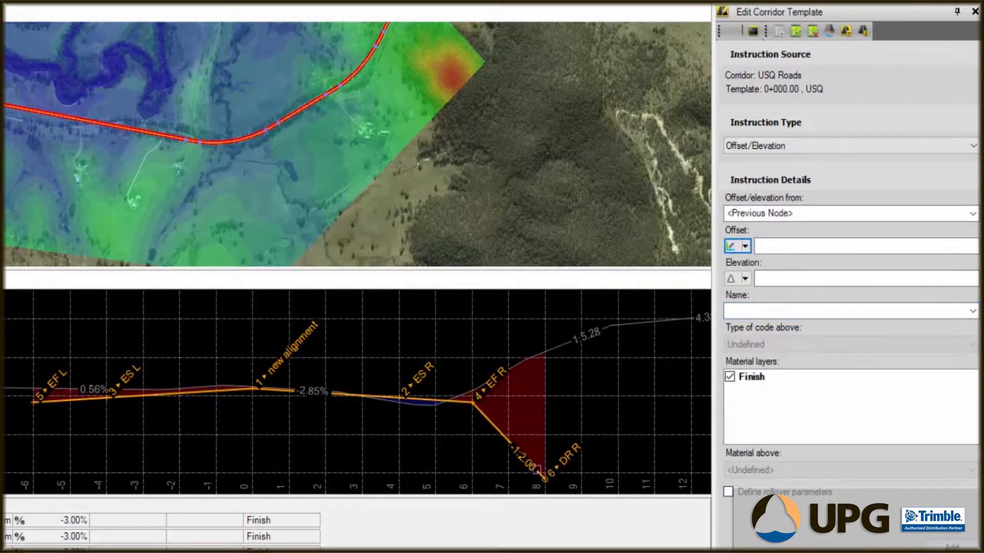
Add an Offset/Elevation instruction named DR L from node EF L, with offset -2 and elevation -1.
click(973, 213)
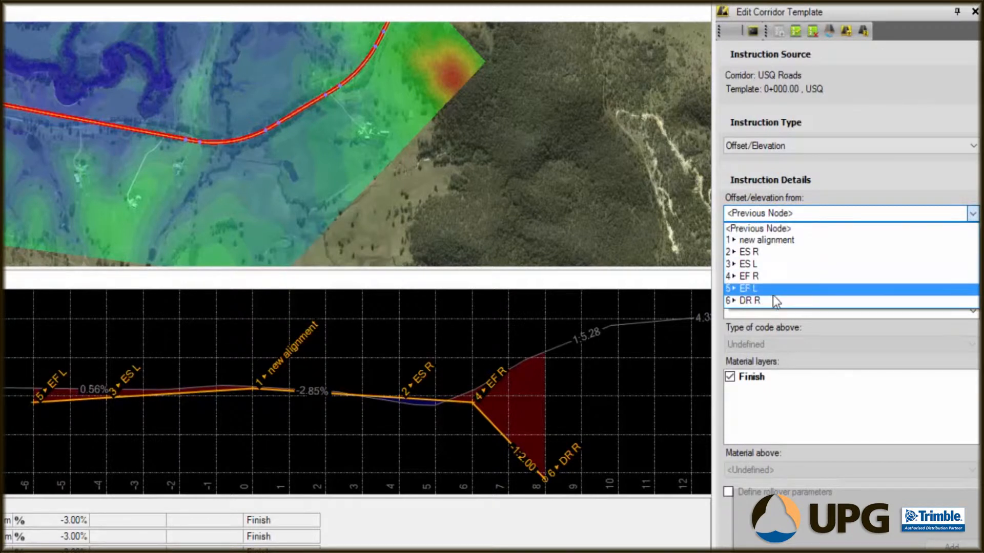
click(770, 288)
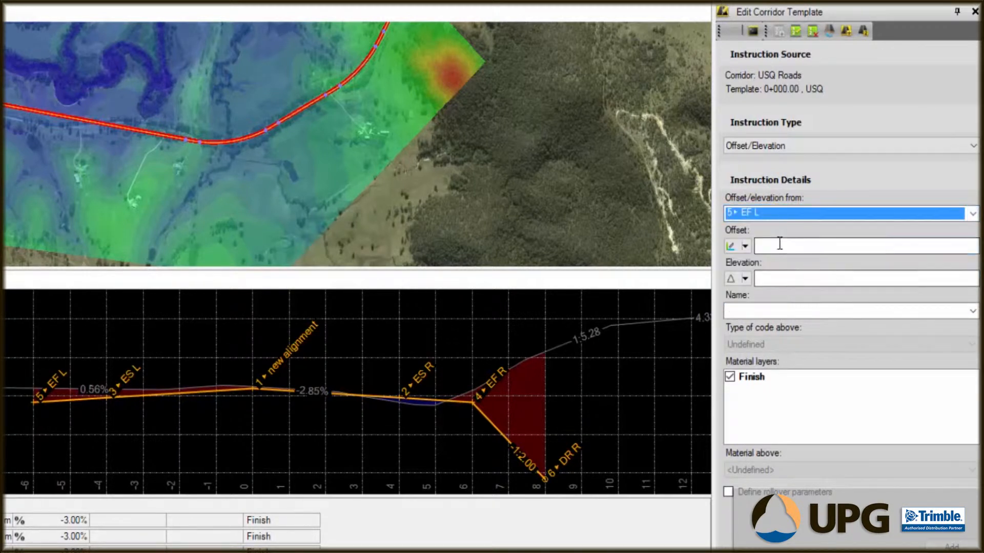
click(778, 244)
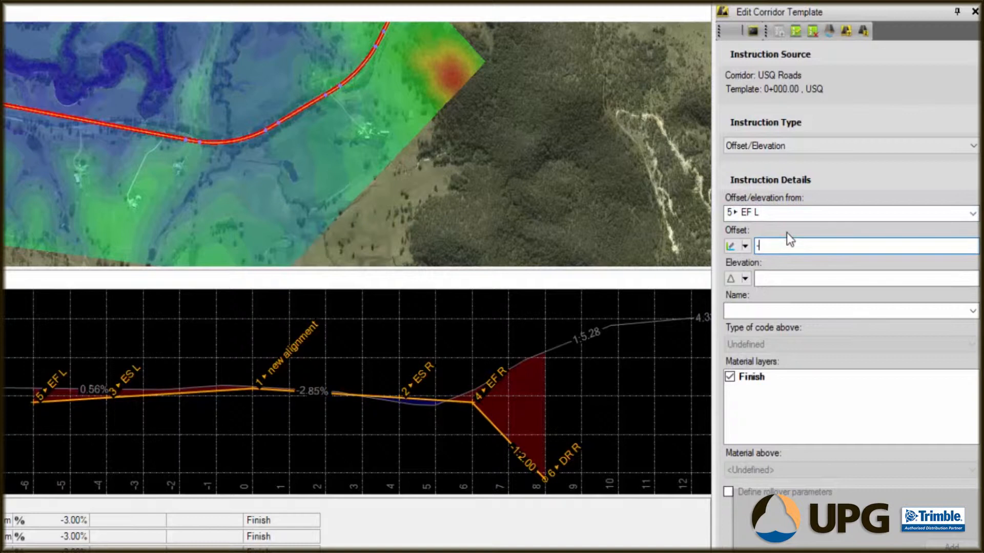
text(-2)
click(789, 279)
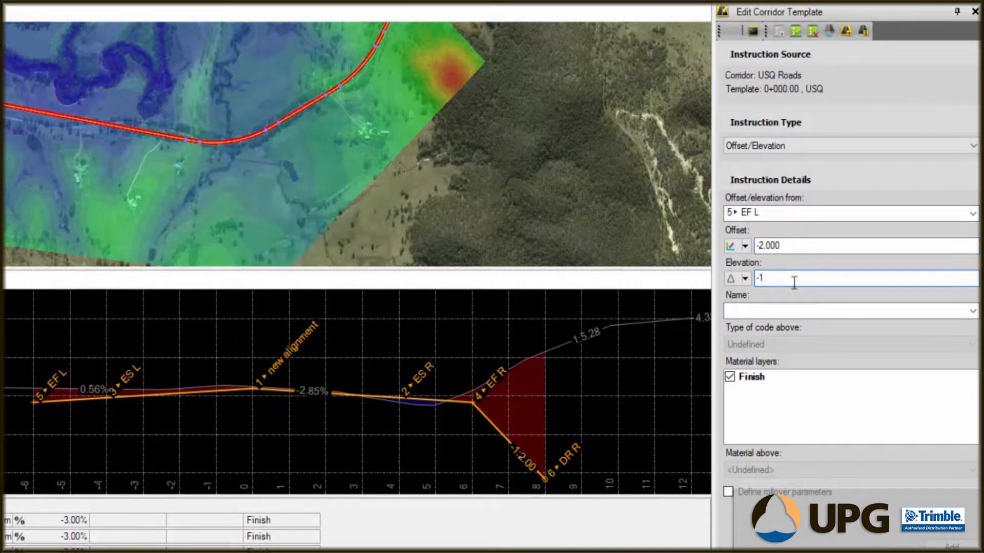
click(750, 310)
text(DR)
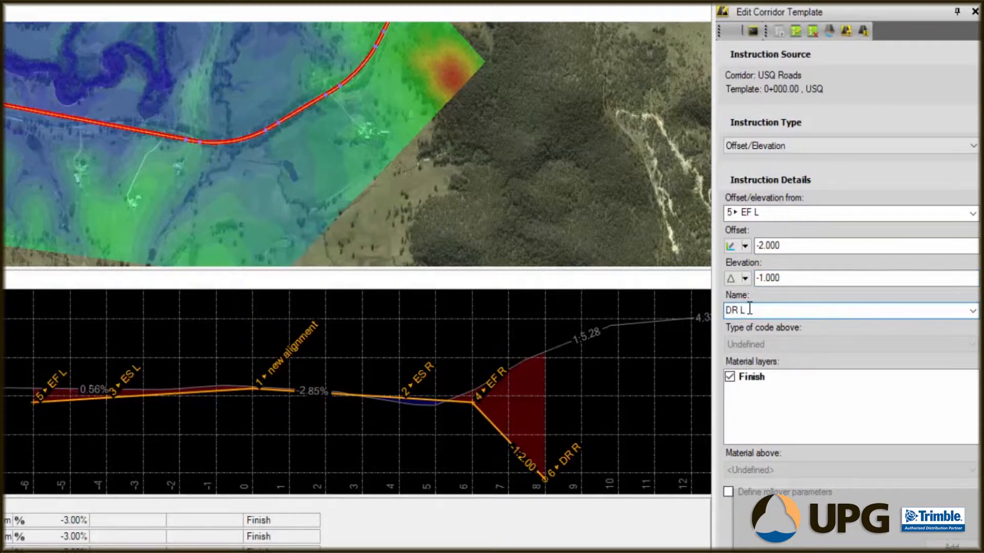
text( L)
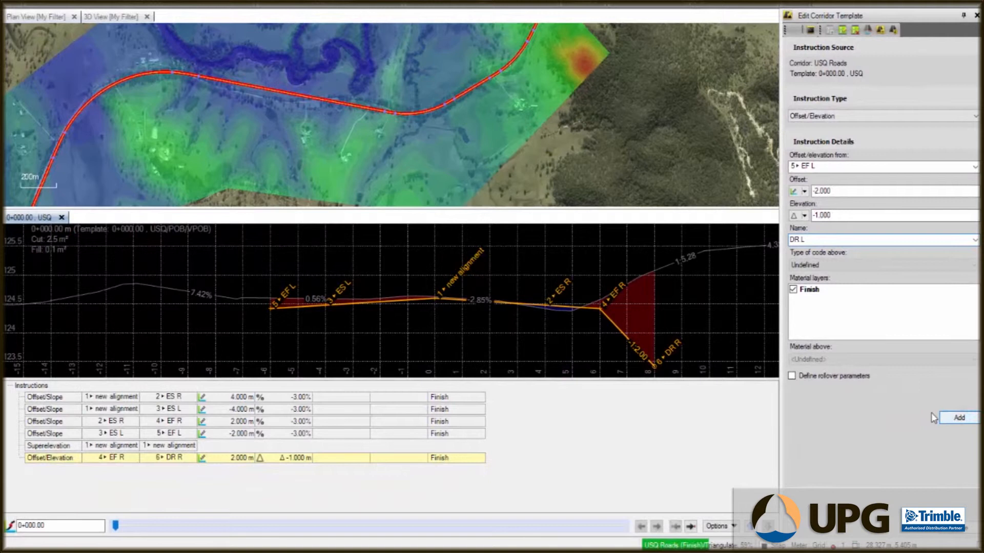
click(938, 417)
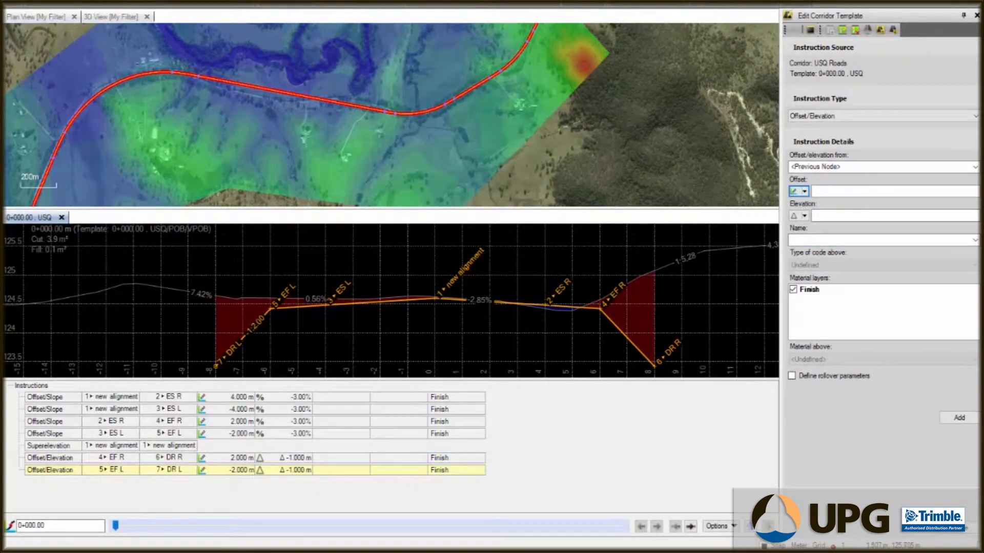
Start a Side Slope instruction from node DR R with WEBBRD - clip as its target surface.
click(975, 117)
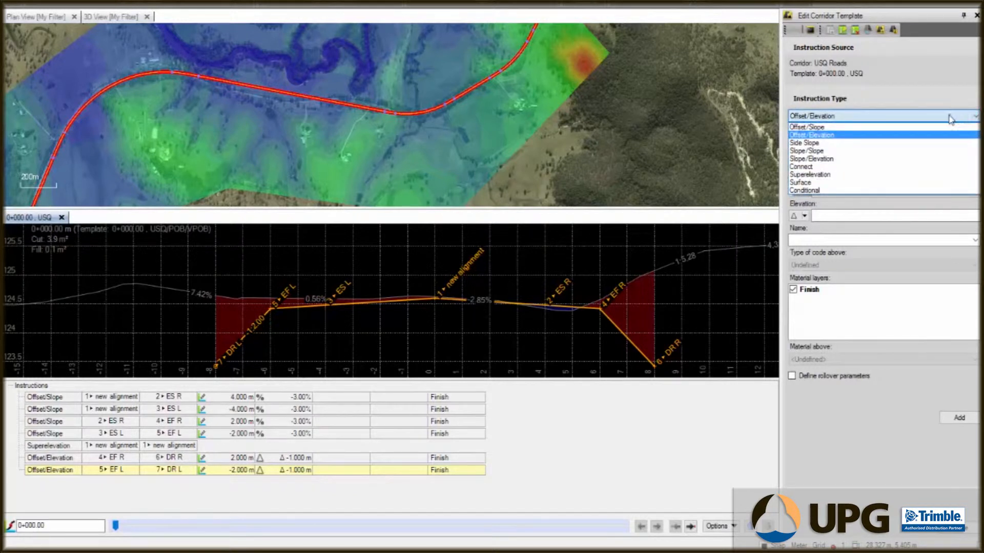
click(836, 144)
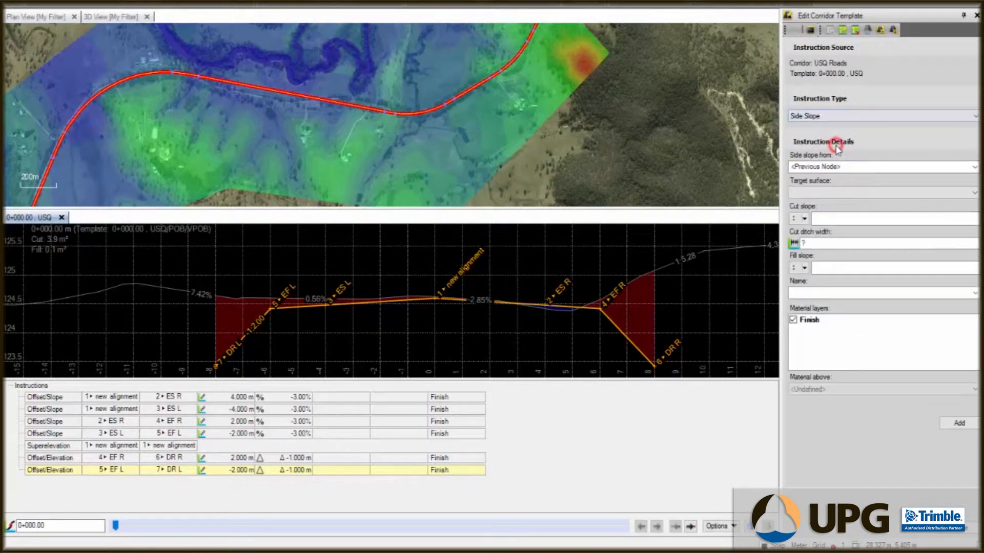
click(966, 167)
click(828, 229)
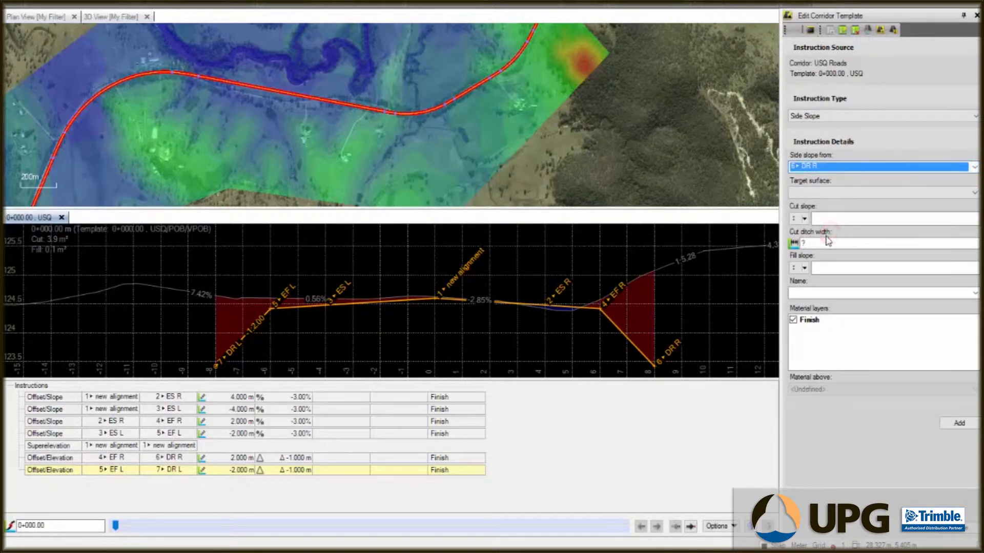
click(975, 193)
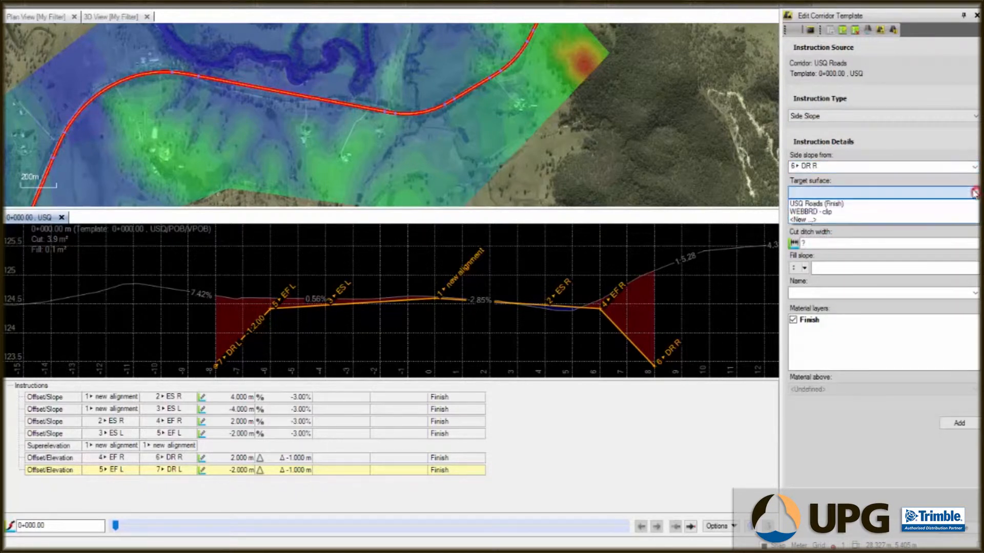
click(822, 212)
Add the Side Slope instruction from DR R named DL R, with cut slope 1:2, cut ditch width 0.5 and fill slope 1:2.
click(822, 218)
click(820, 219)
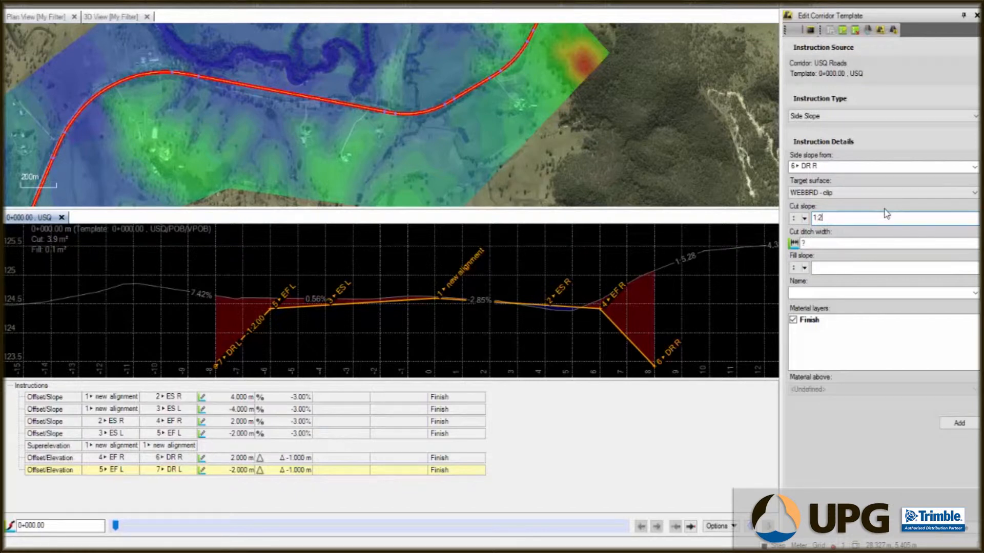
click(810, 245)
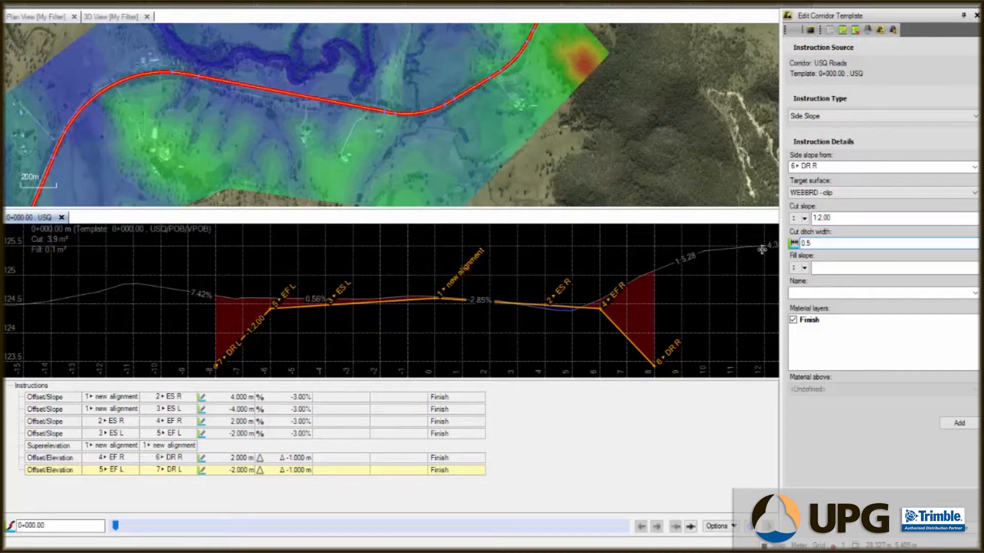
click(827, 267)
key(Tab)
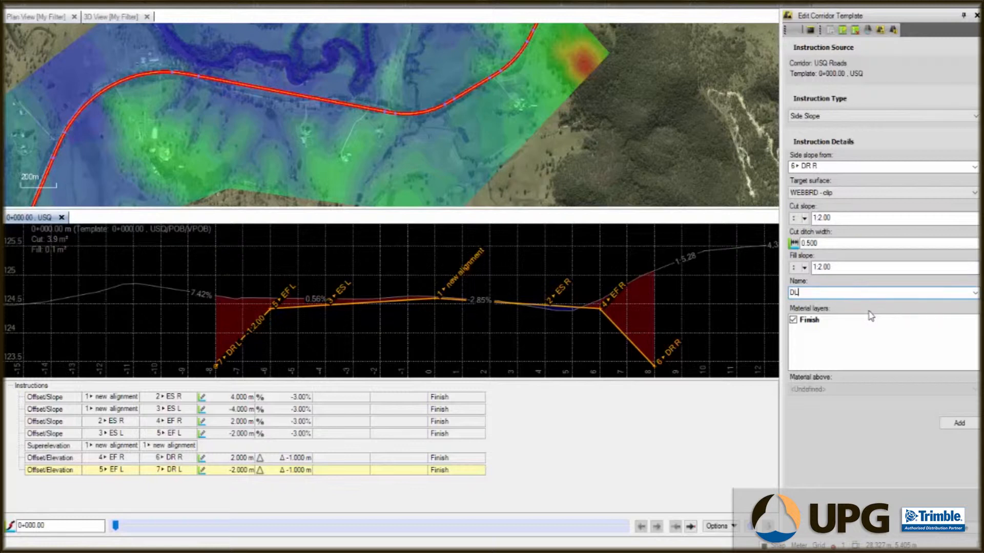
click(960, 423)
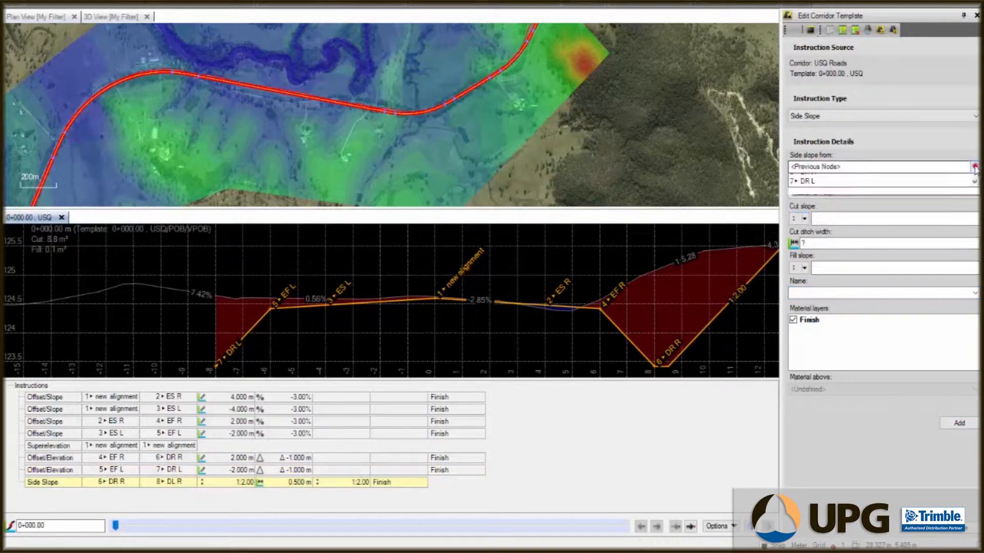
Add a Side Slope instruction from DR L named DL L, with cut slope 1:2, cut ditch width 0.5 and fill slope 1:2.
click(866, 167)
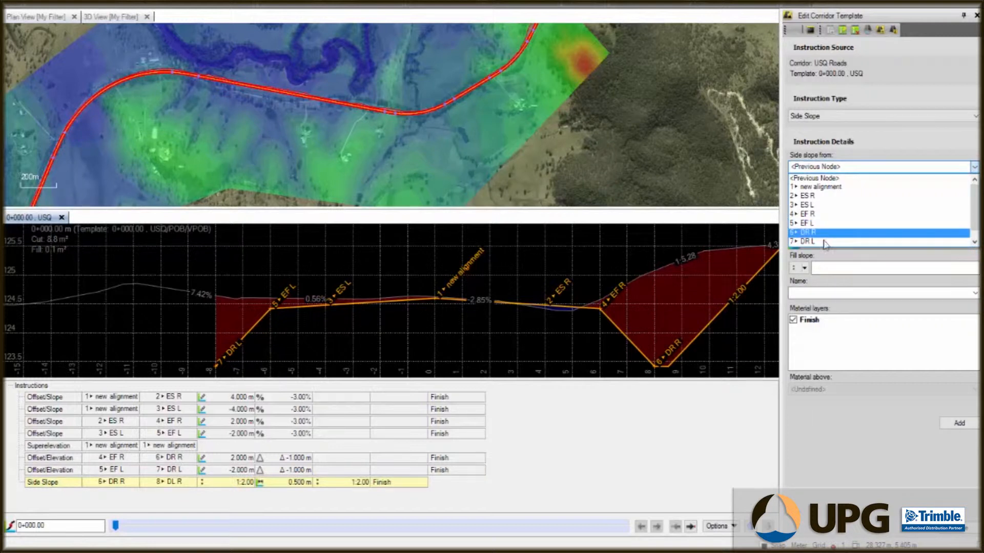
click(823, 240)
click(826, 218)
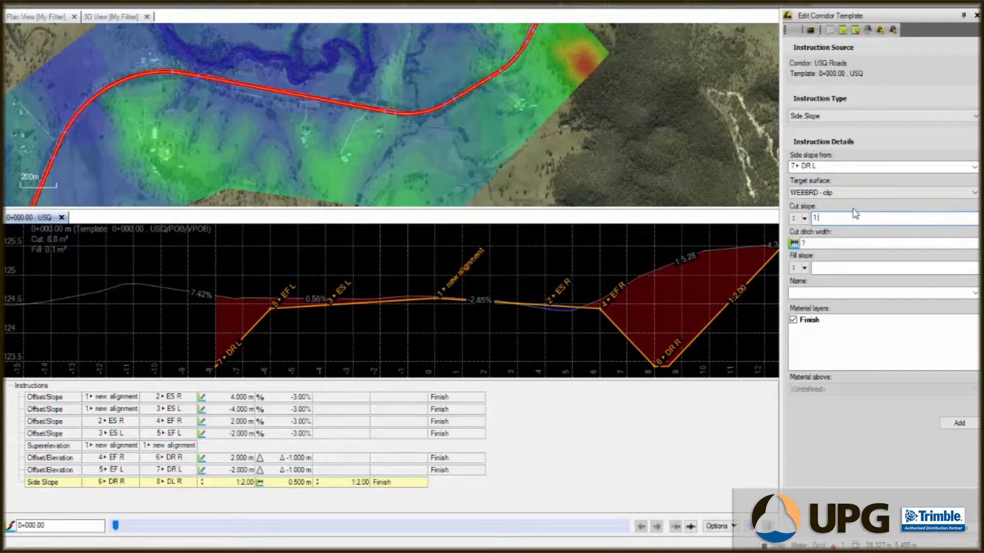
text(1:2)
click(877, 242)
text(0.5)
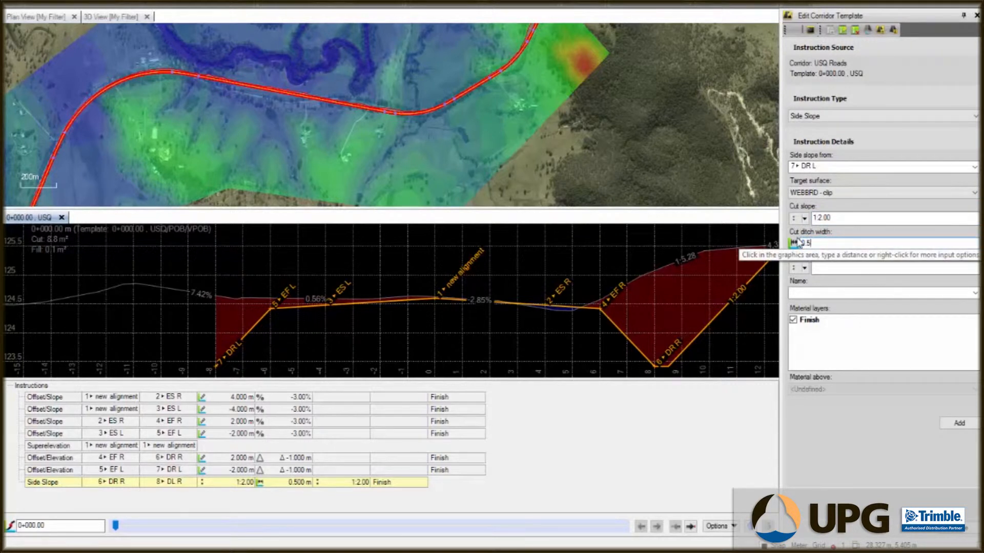
click(834, 267)
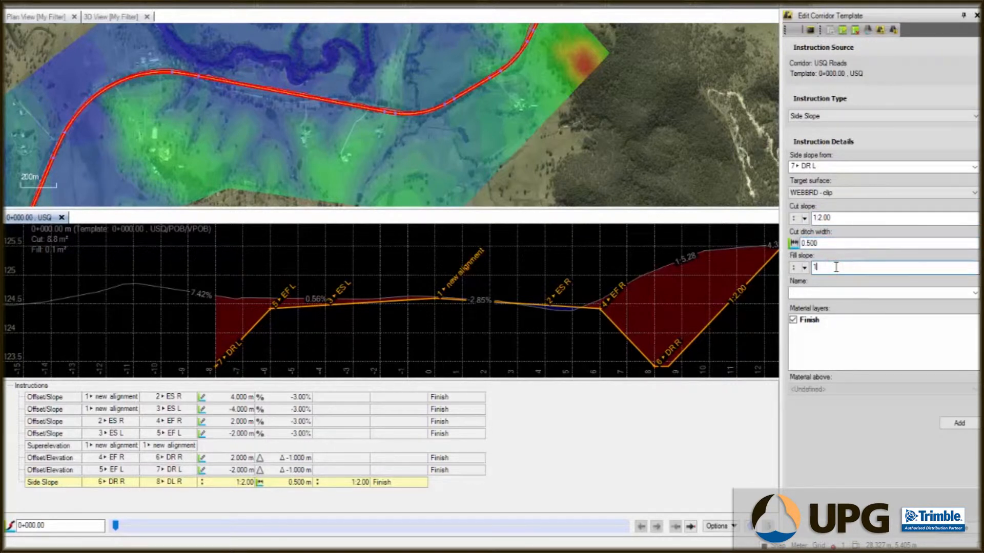
click(827, 291)
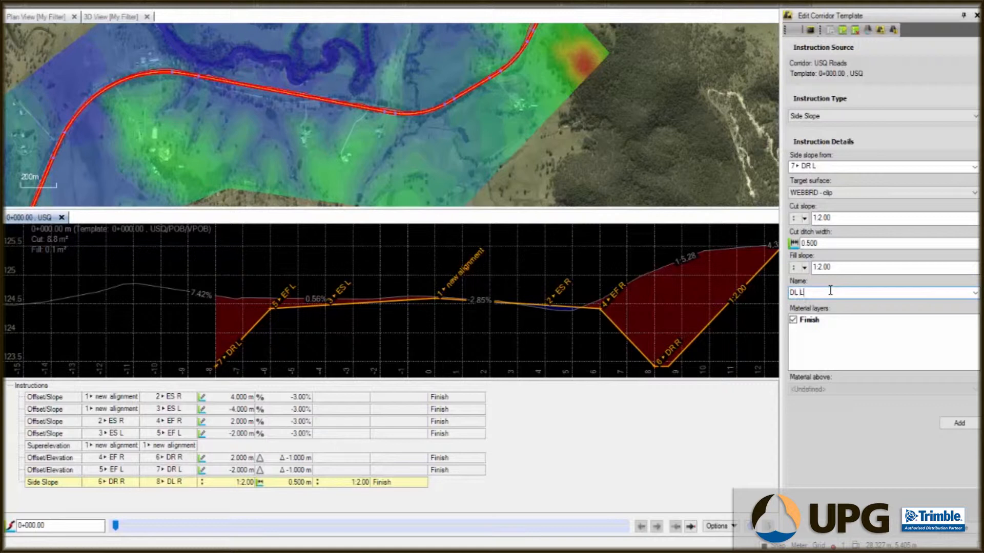
click(961, 425)
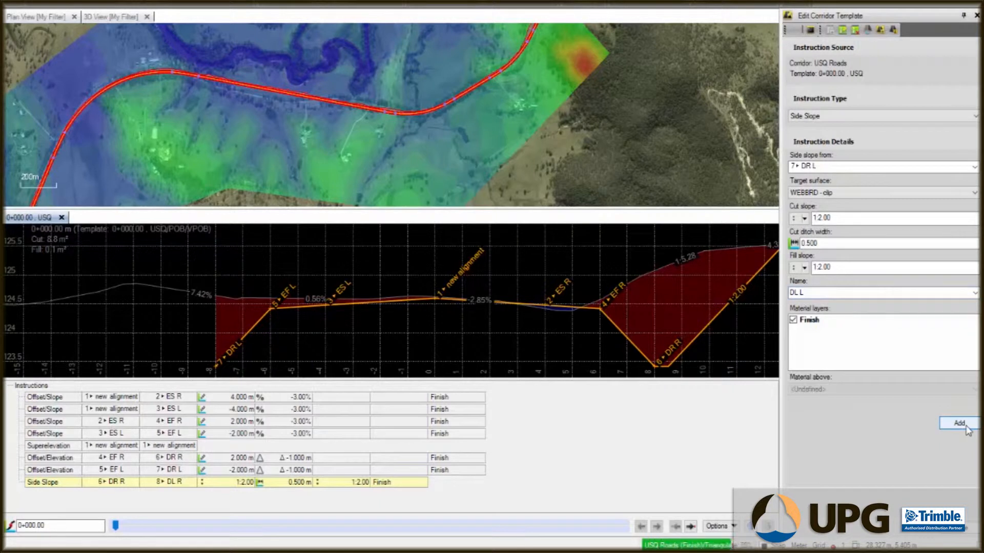
Examine the drains and side slopes in cross-sections along the corridor, then return to station 0+000.00.
scroll(545, 319, down, 4)
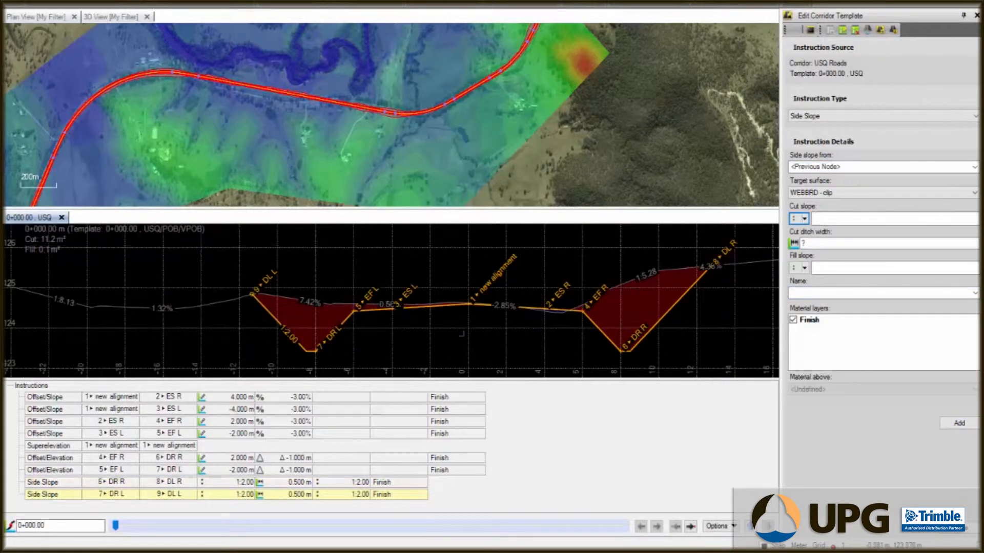
drag(115, 531, 483, 510)
drag(626, 533, 113, 533)
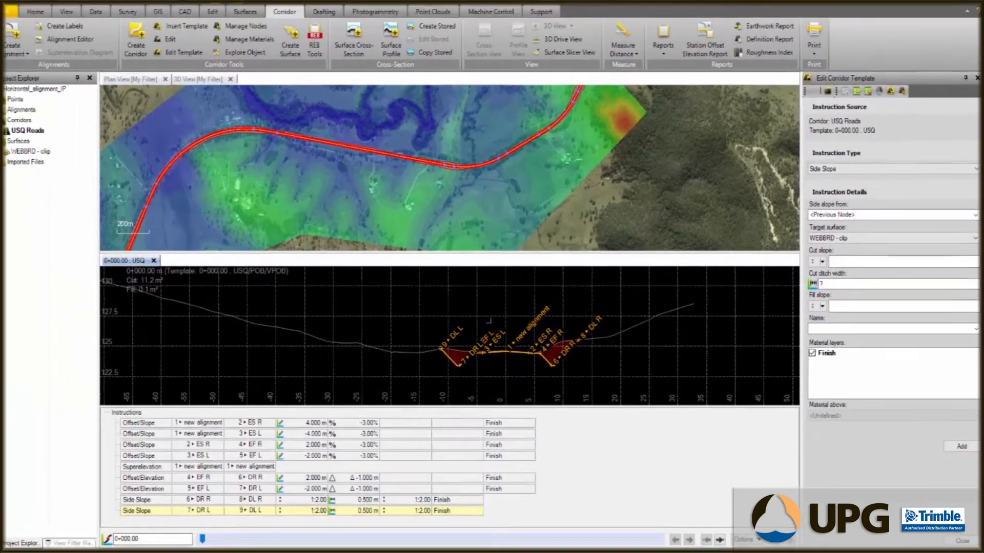
scroll(431, 283, up, 3)
scroll(464, 355, up, 2)
scroll(528, 299, up, 4)
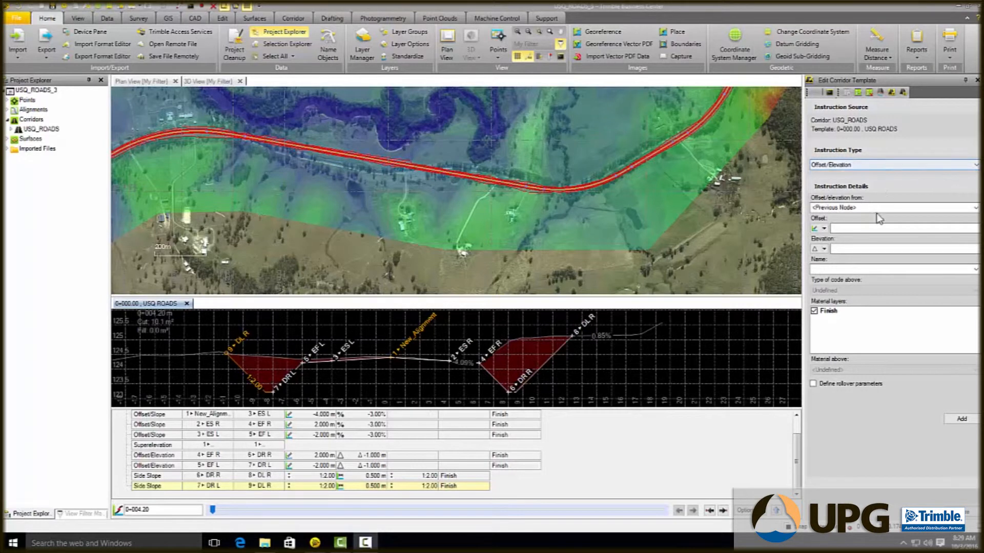
Add an Offset/Elevation instruction named SG CL from New_Alignment, with offset 0, elevation -0.3 and the Finish material layer excluded.
click(976, 208)
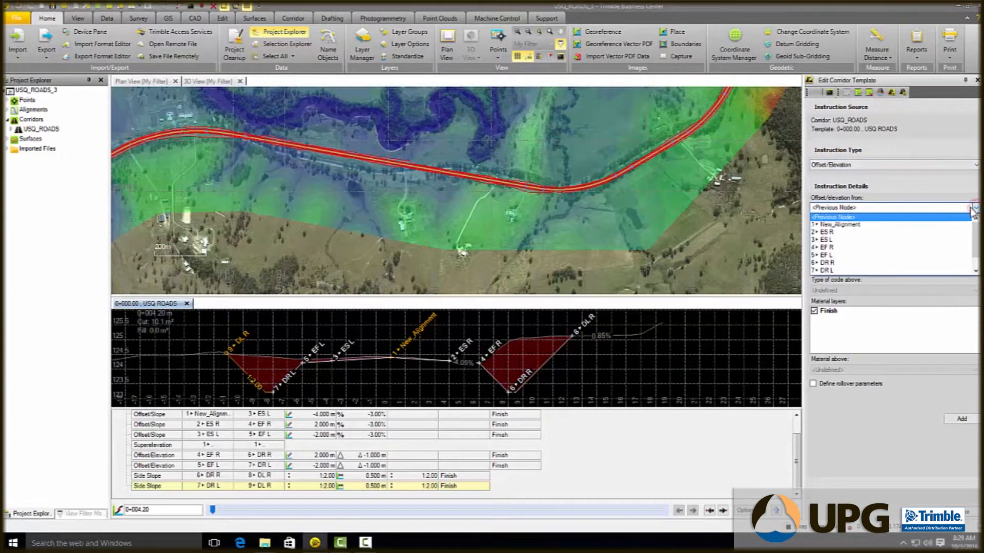
click(865, 226)
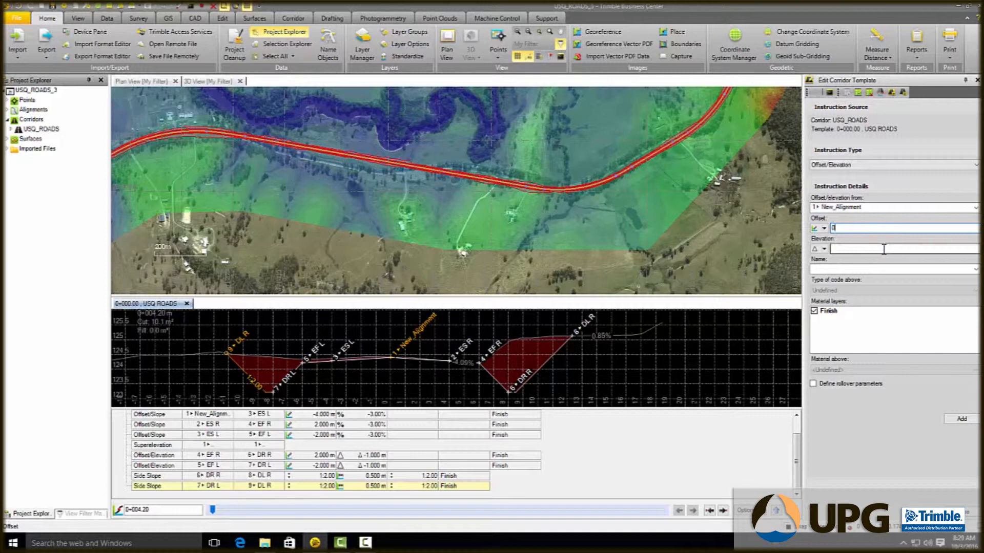
click(863, 249)
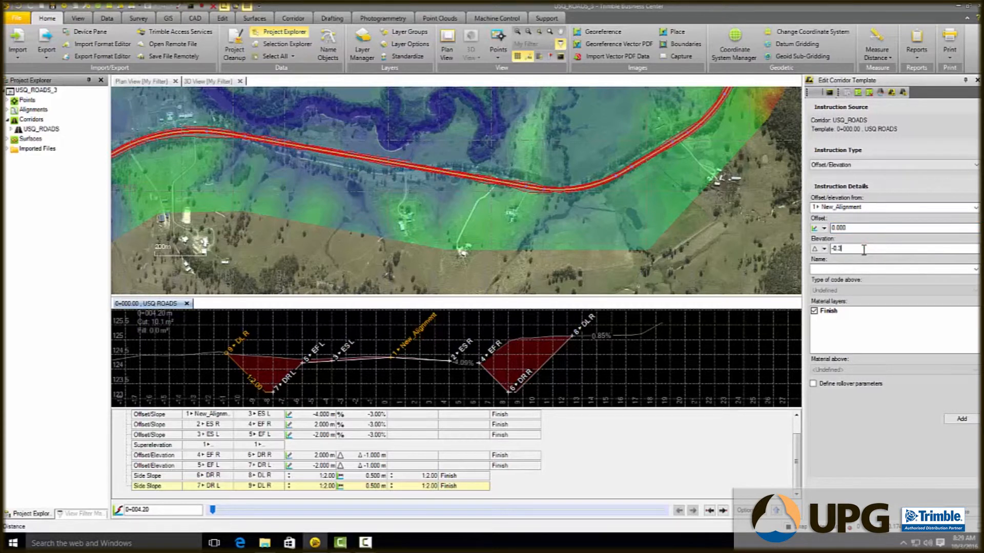
click(853, 268)
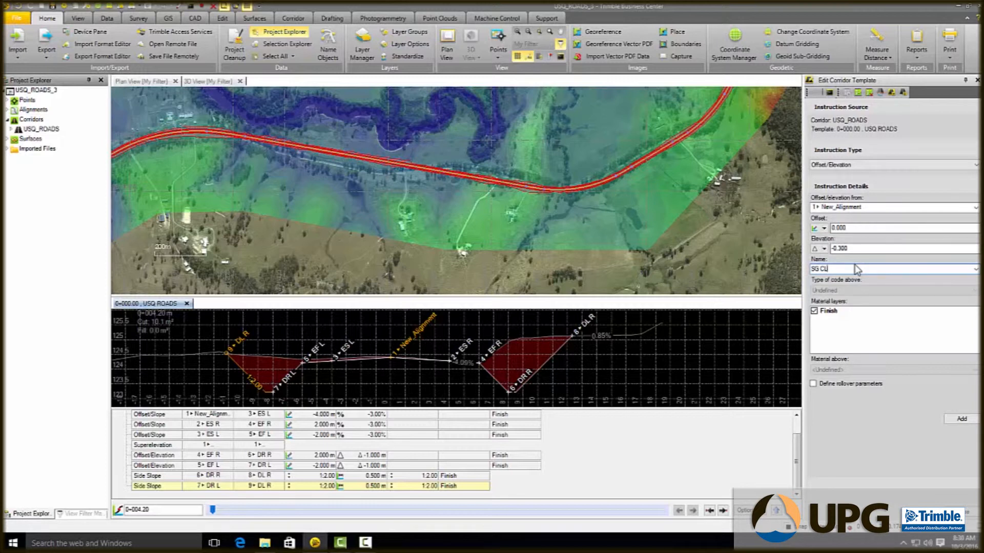
click(815, 311)
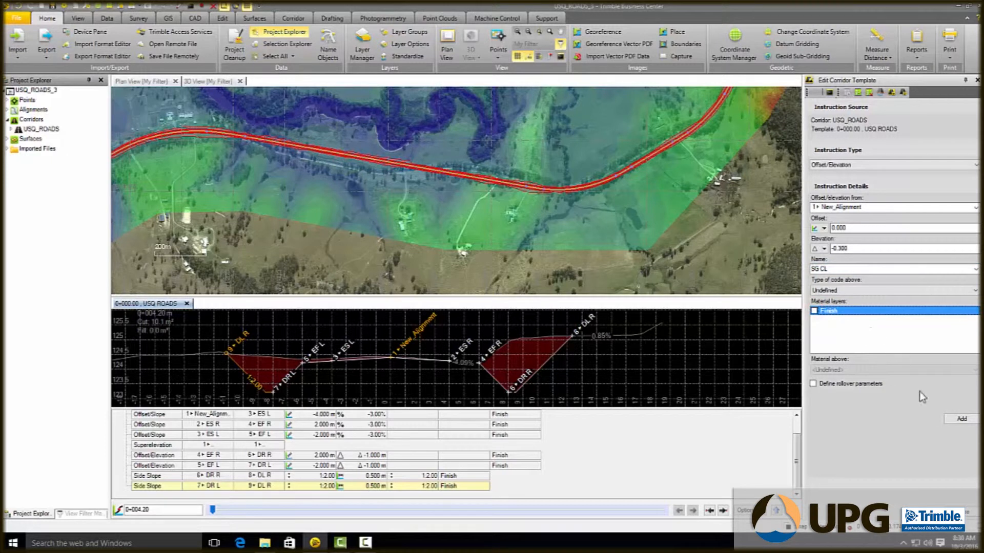
click(965, 419)
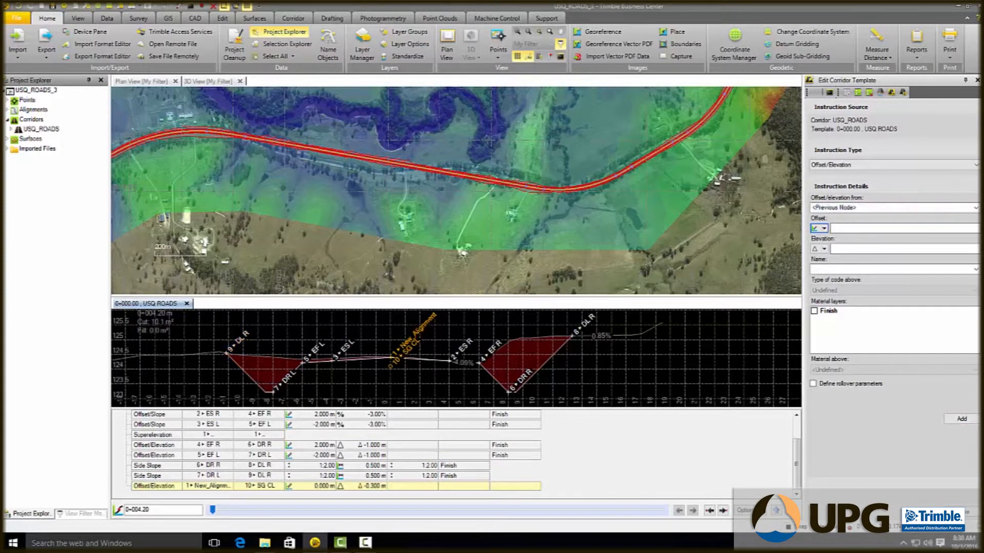
Create a new material layer named Subgrade and return to editing the corridor template.
click(904, 93)
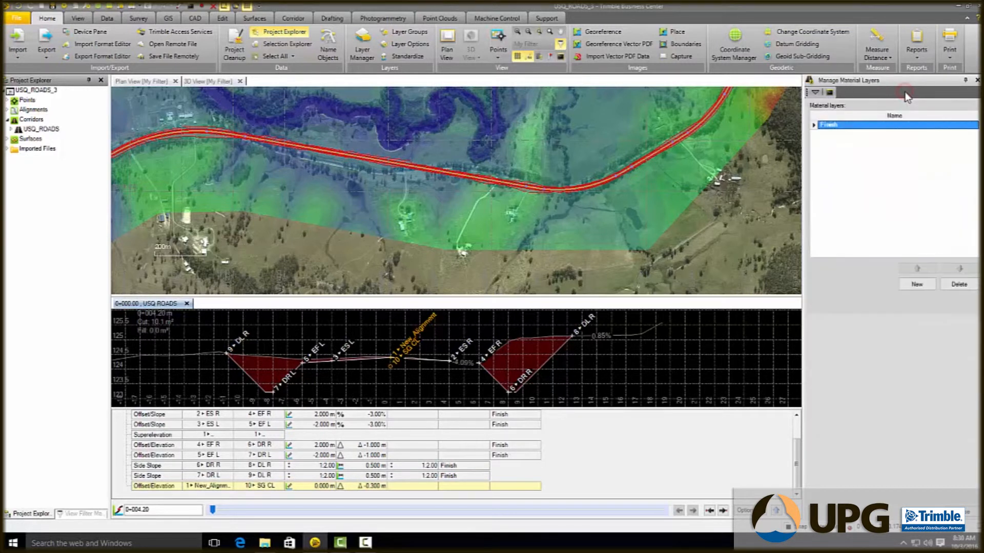
click(917, 284)
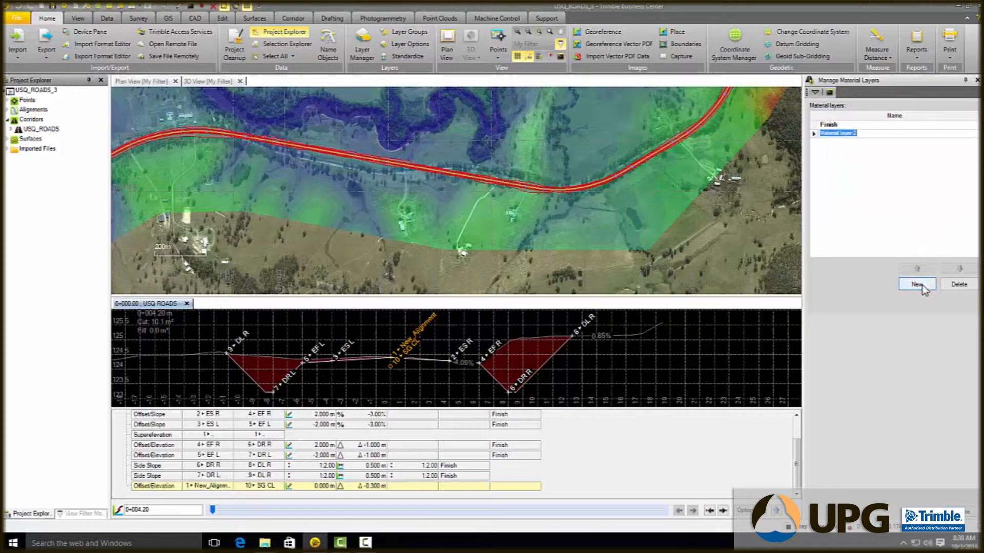
text(Subgrade)
key(Return)
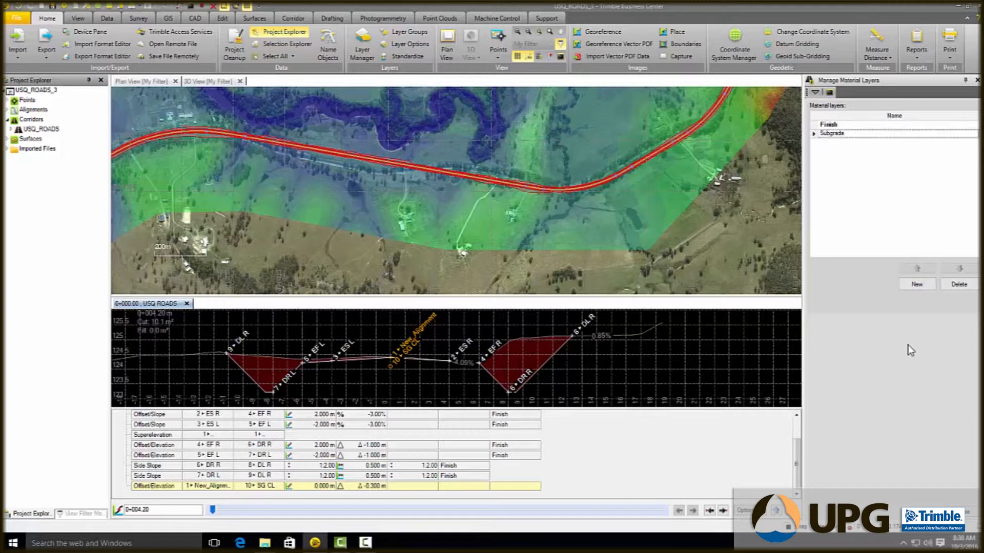
click(966, 513)
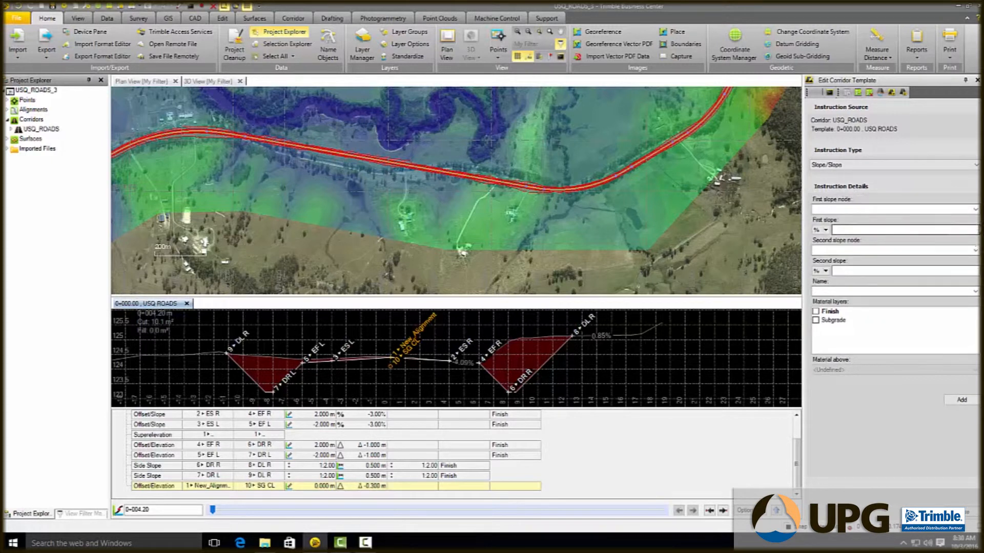
Start a Slope/Slope instruction with SG CL as its first slope node.
click(976, 165)
click(858, 198)
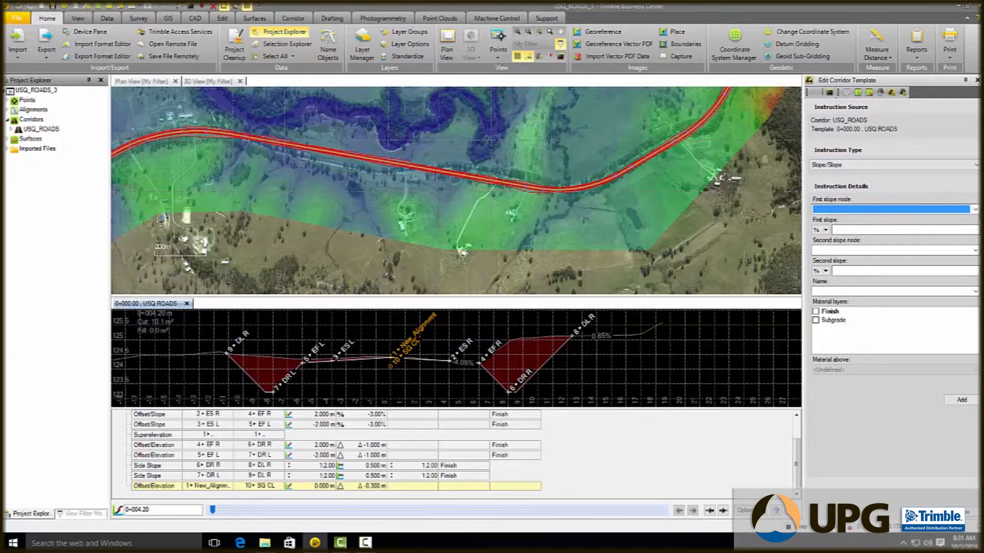
click(976, 210)
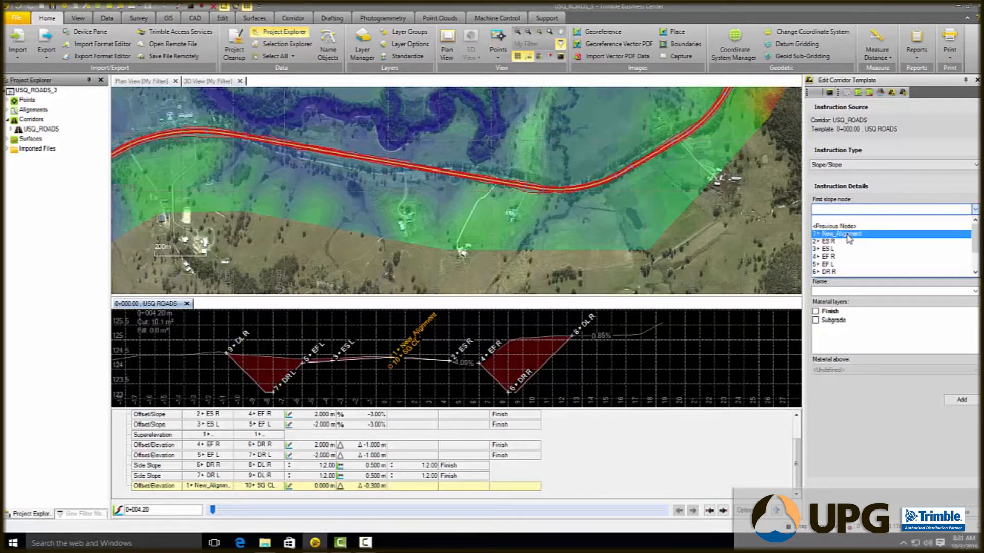
drag(975, 234, 969, 265)
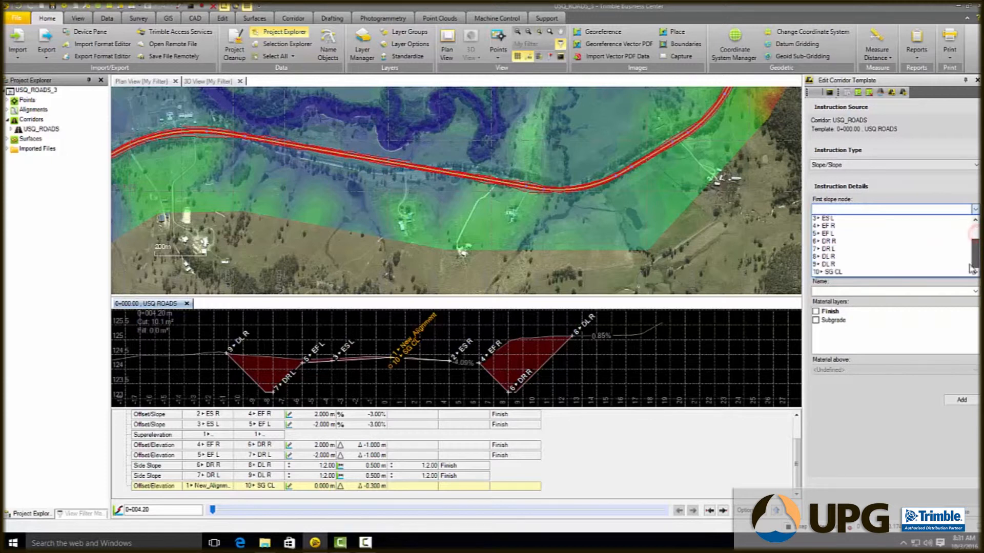
click(840, 274)
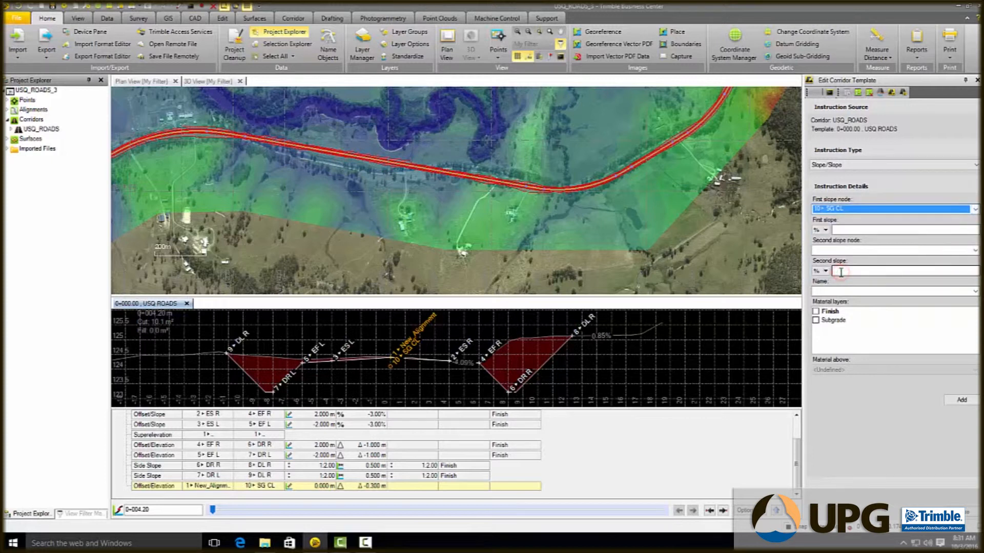
Define the first slope as node to node, from New_Alignment to EF R.
click(825, 230)
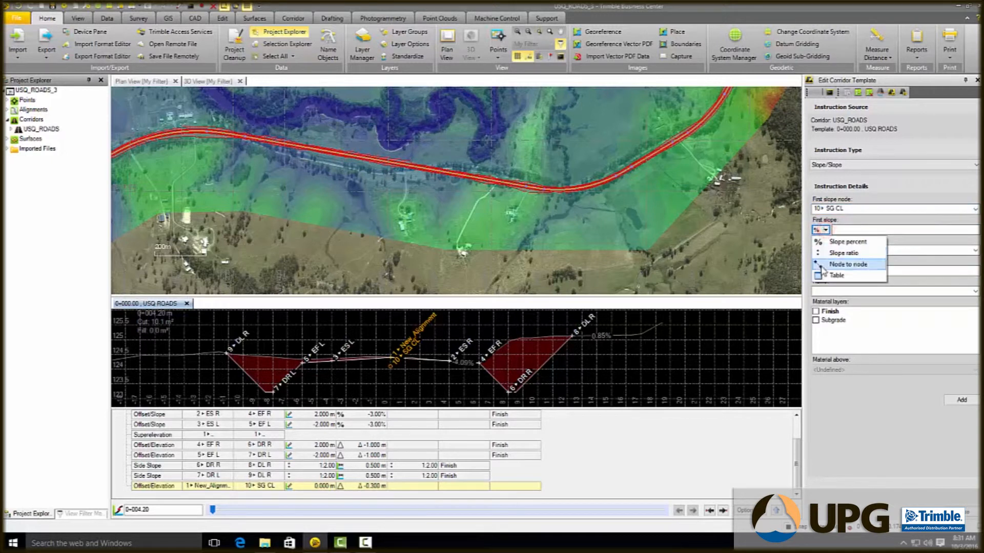
click(833, 261)
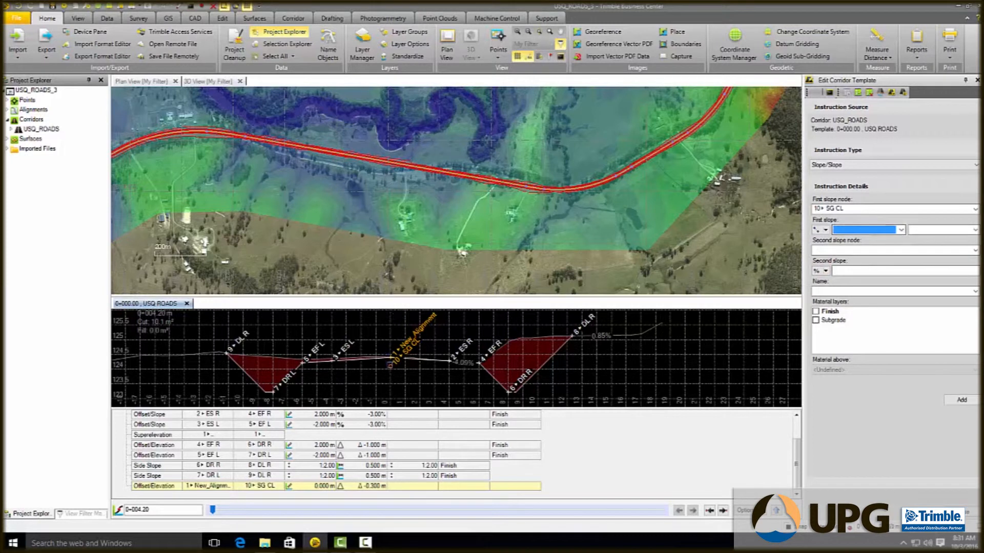
scroll(393, 364, up, 3)
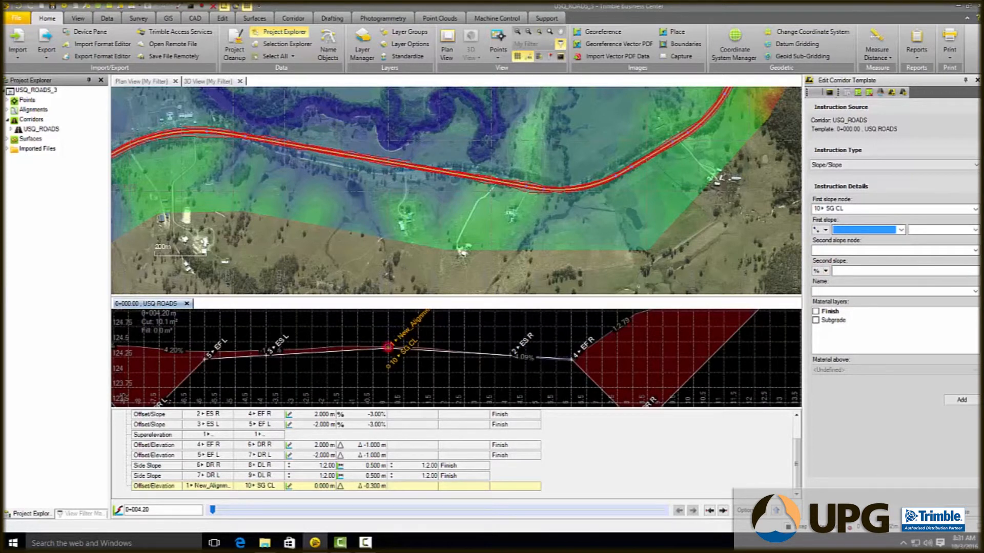
click(388, 348)
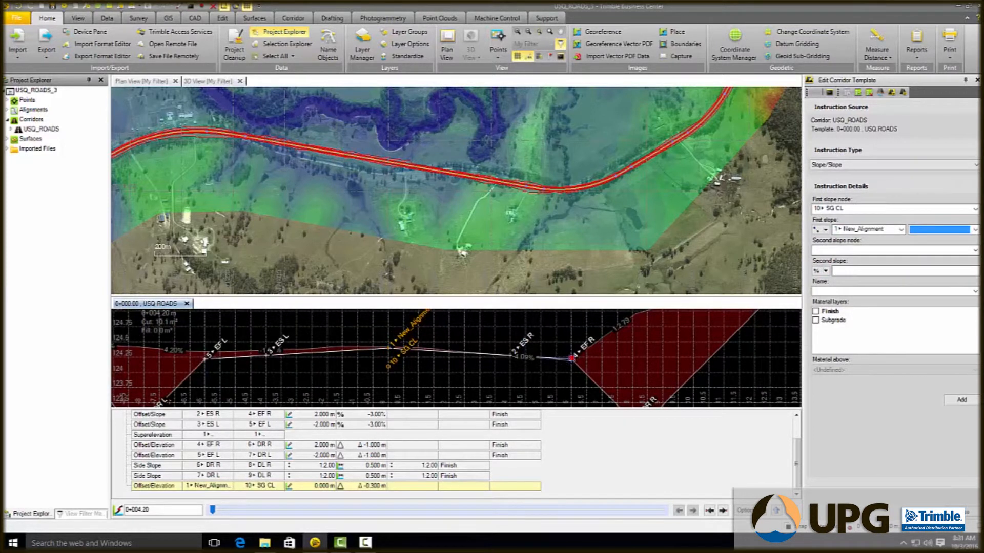
click(572, 358)
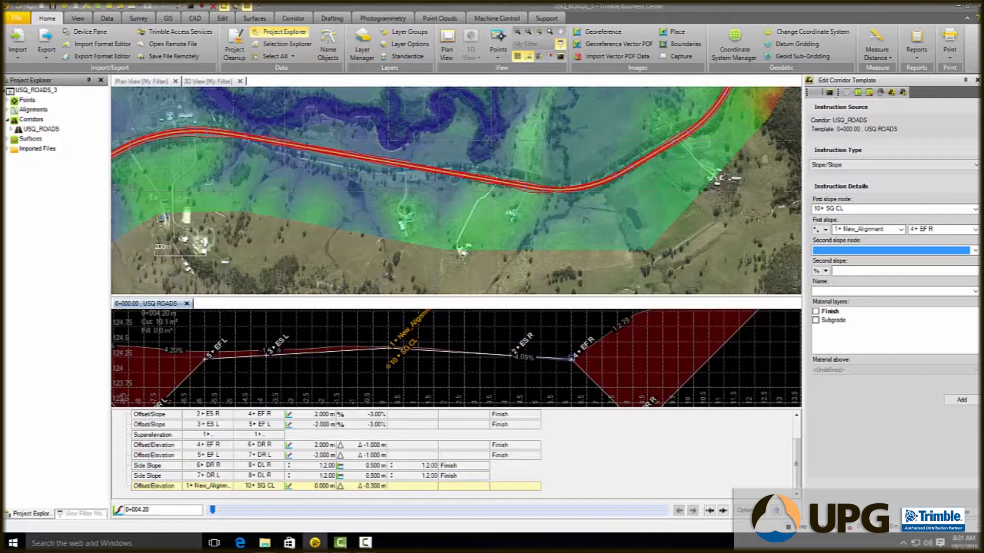
Set the second slope node to EF R with a node-to-node slope from EF R to DR R, and add the instruction to the Subgrade layer.
click(572, 358)
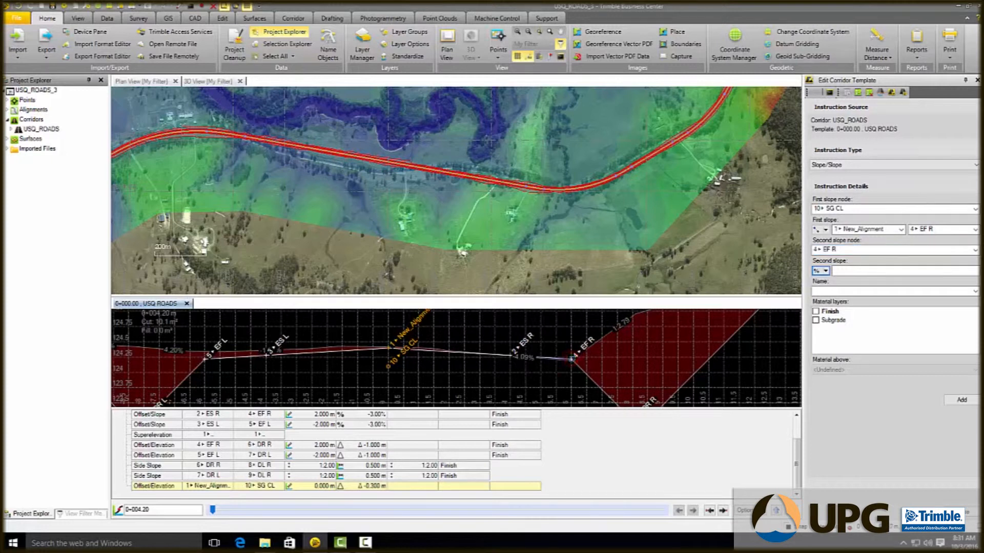
click(826, 271)
click(822, 305)
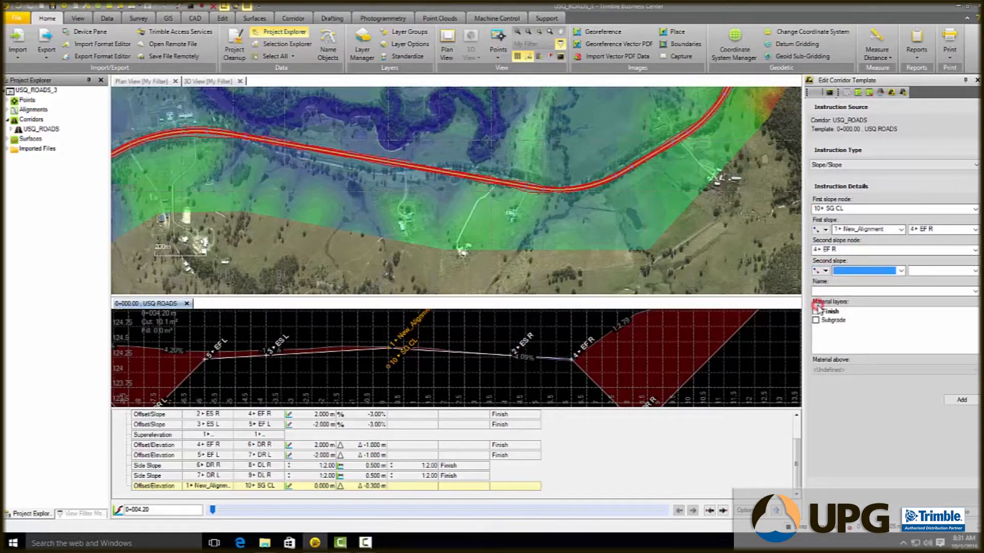
scroll(539, 316, down, 2)
scroll(619, 369, up, 1)
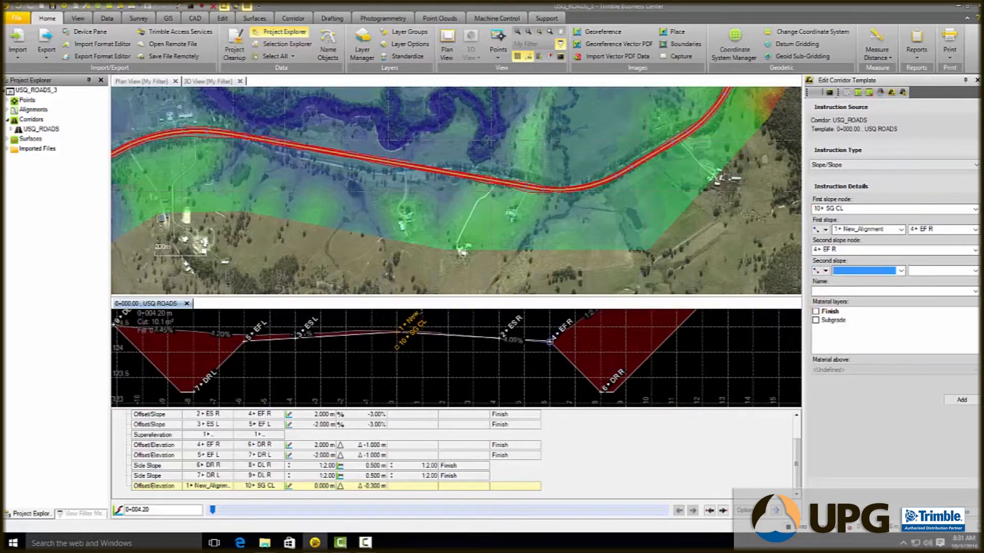
click(550, 341)
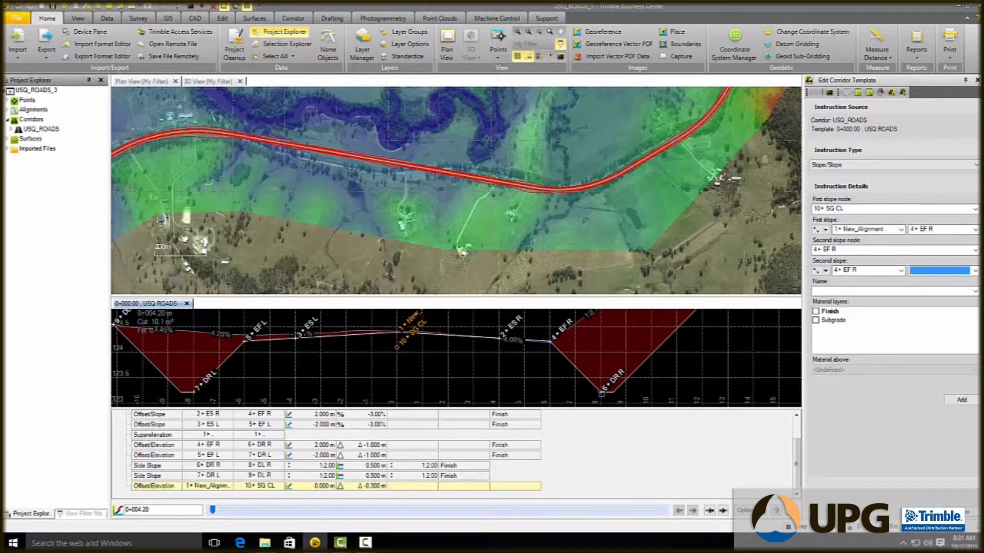
click(601, 391)
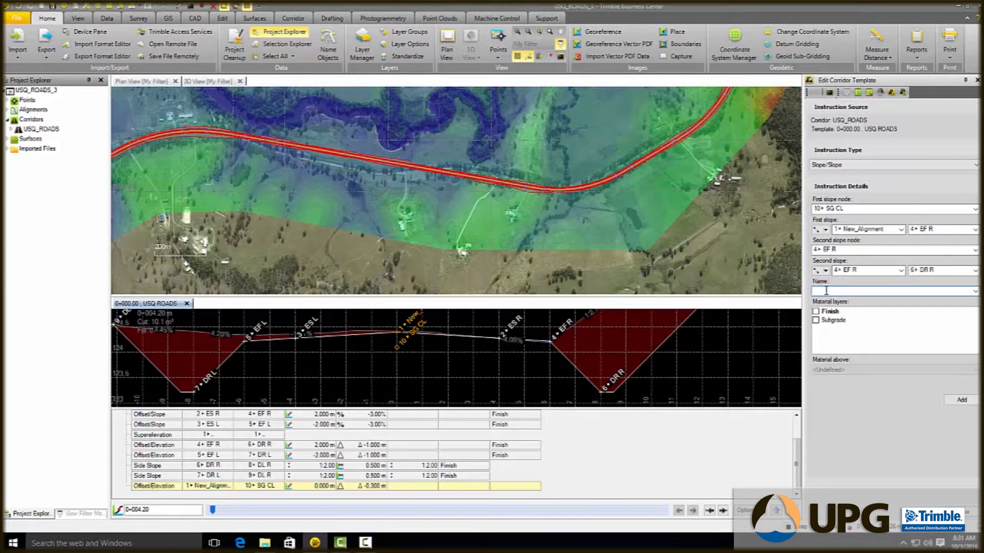
click(816, 321)
click(968, 401)
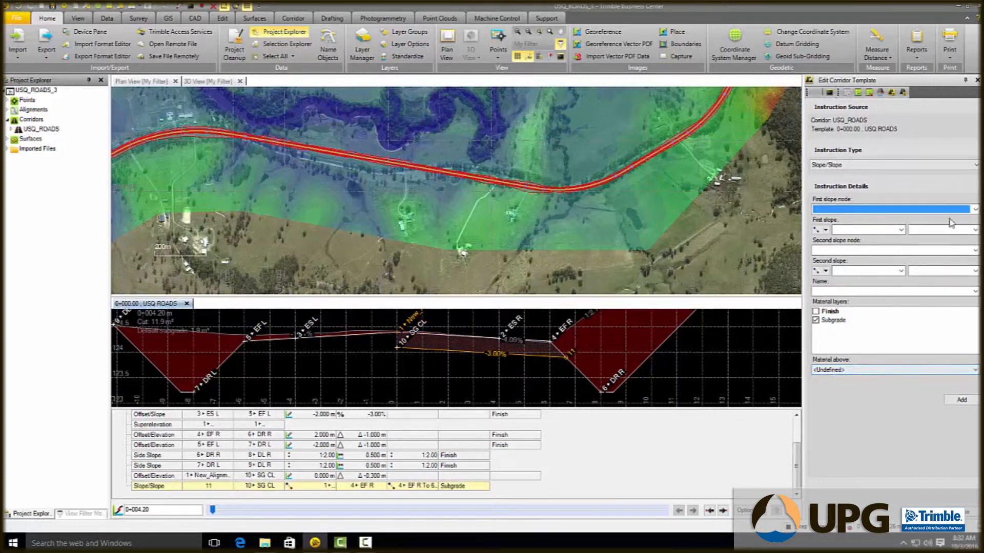
Start another Slope/Slope instruction from SG CL with its first slope running from New_Alignment to EF L.
click(975, 214)
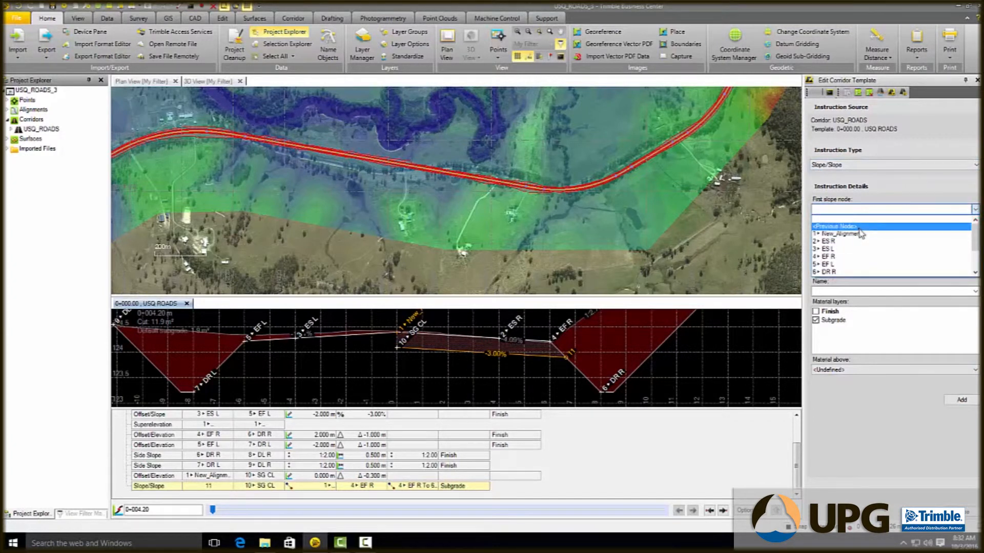
drag(975, 234, 934, 273)
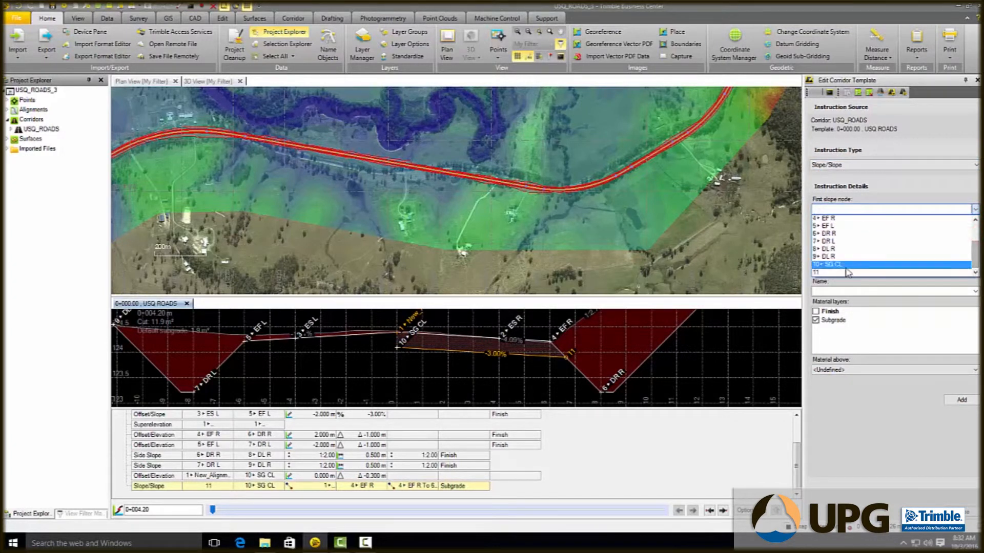
click(843, 264)
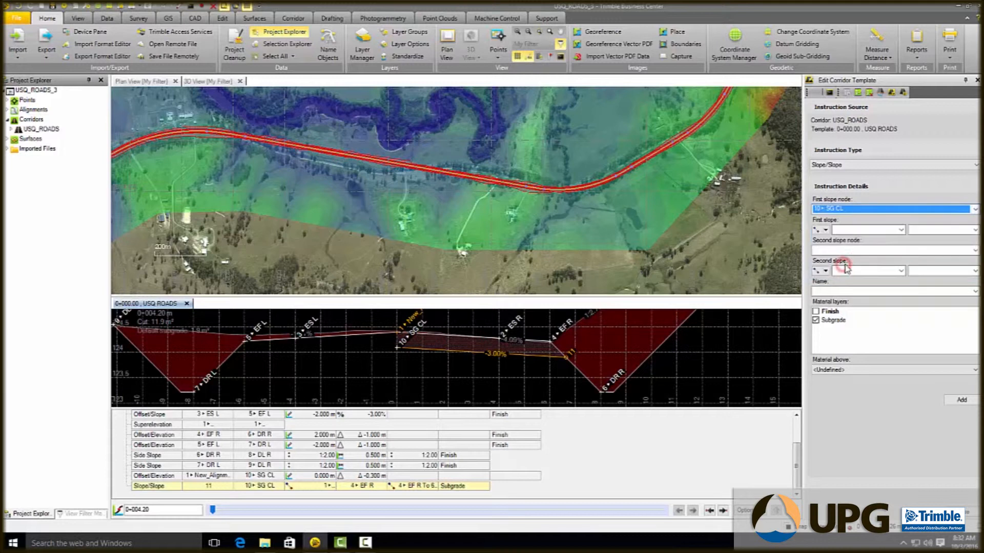
click(859, 231)
click(857, 235)
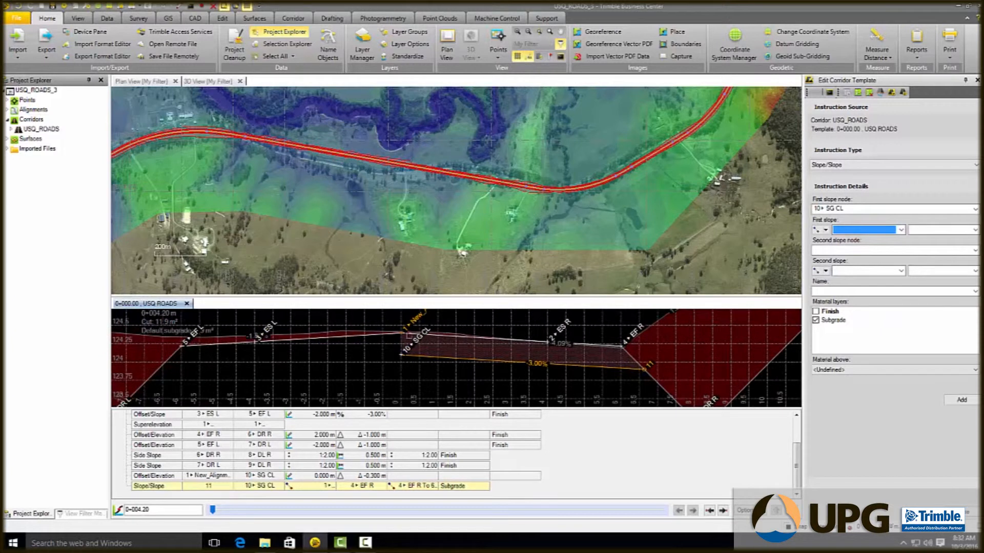
click(401, 333)
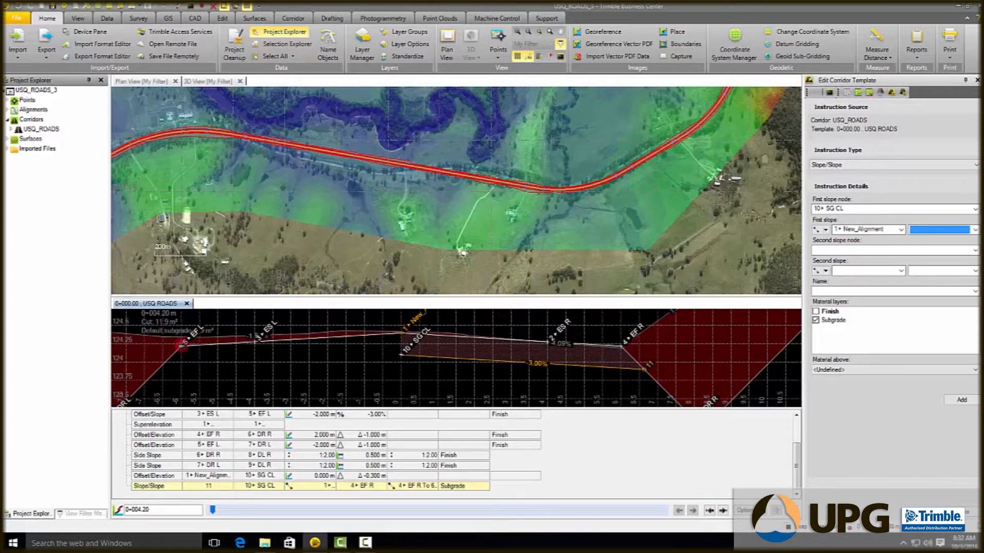
click(184, 342)
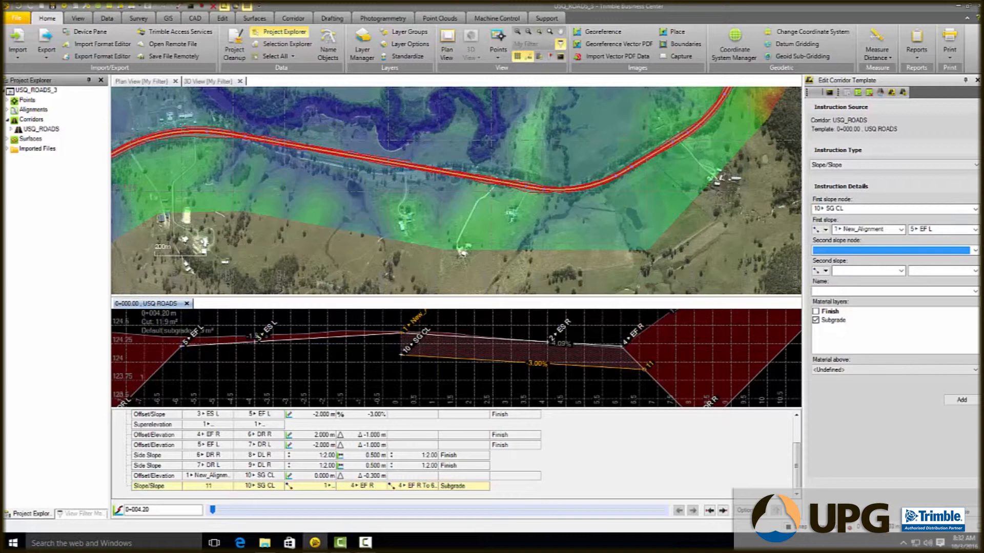
Set the second slope node to EF L with slope from EF L to DR L, name it SGH L and add the Subgrade instruction.
click(182, 343)
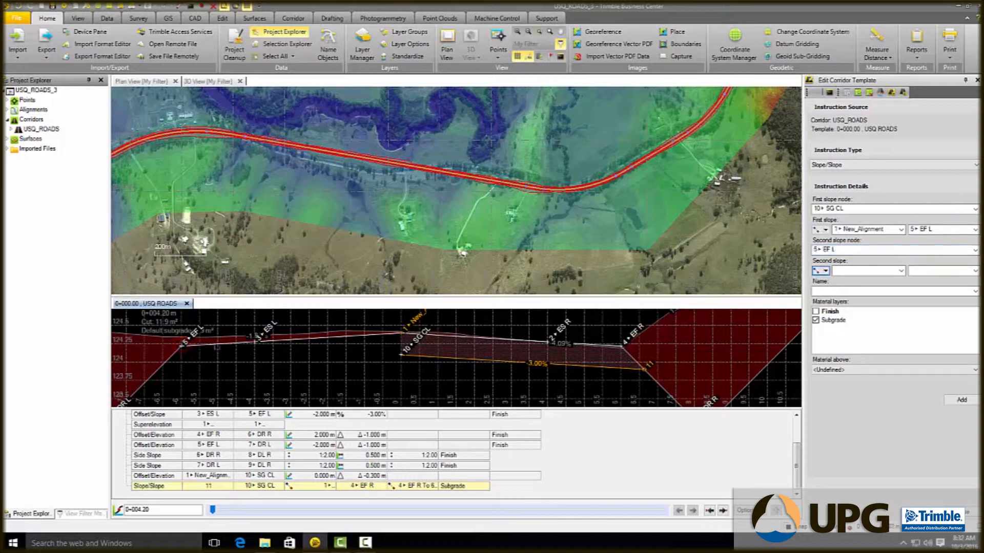
scroll(581, 324, down, 1)
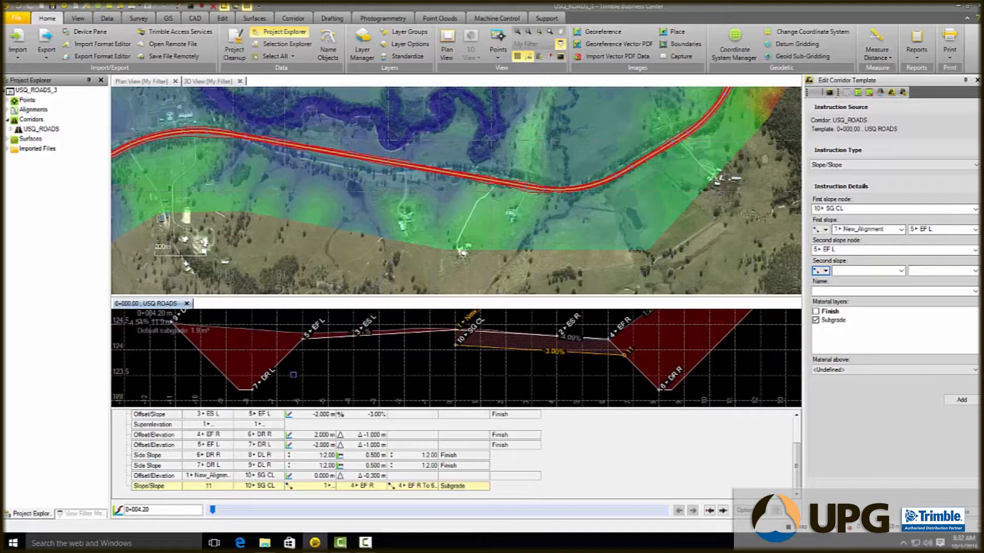
click(846, 274)
click(847, 274)
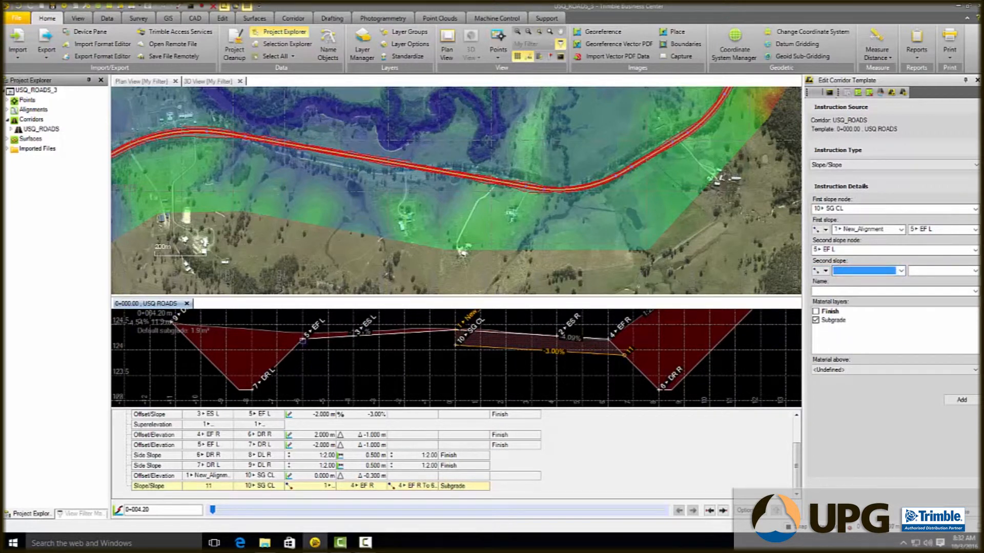
click(302, 340)
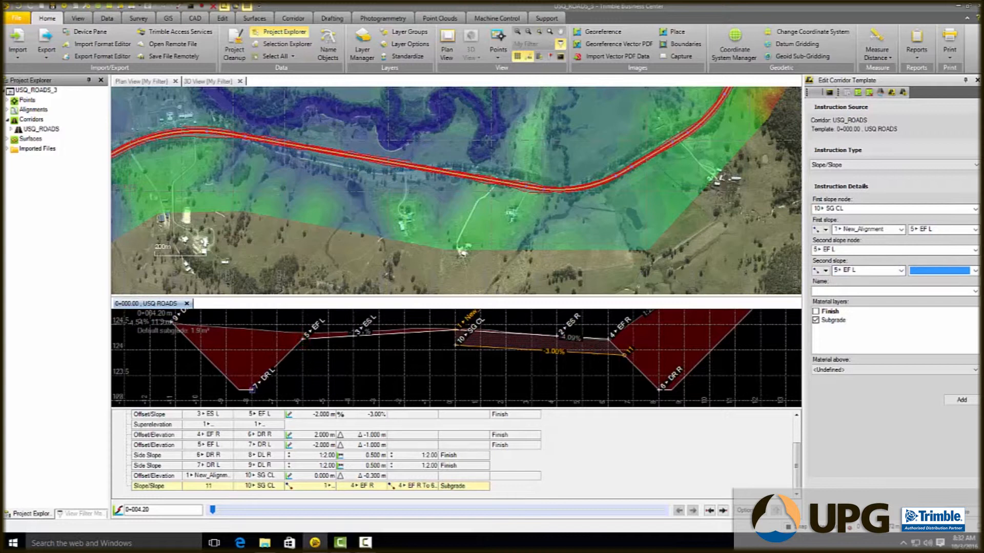
click(252, 390)
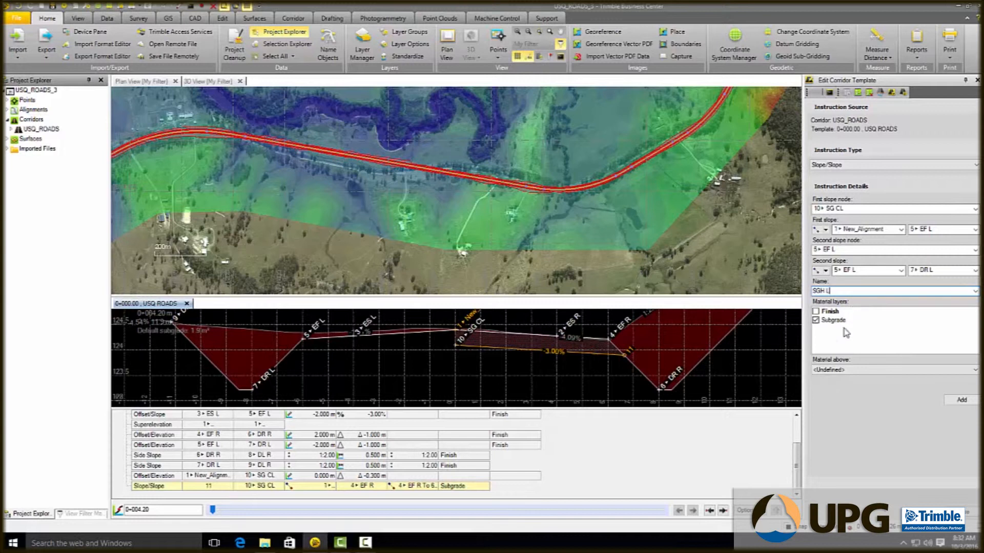
click(962, 400)
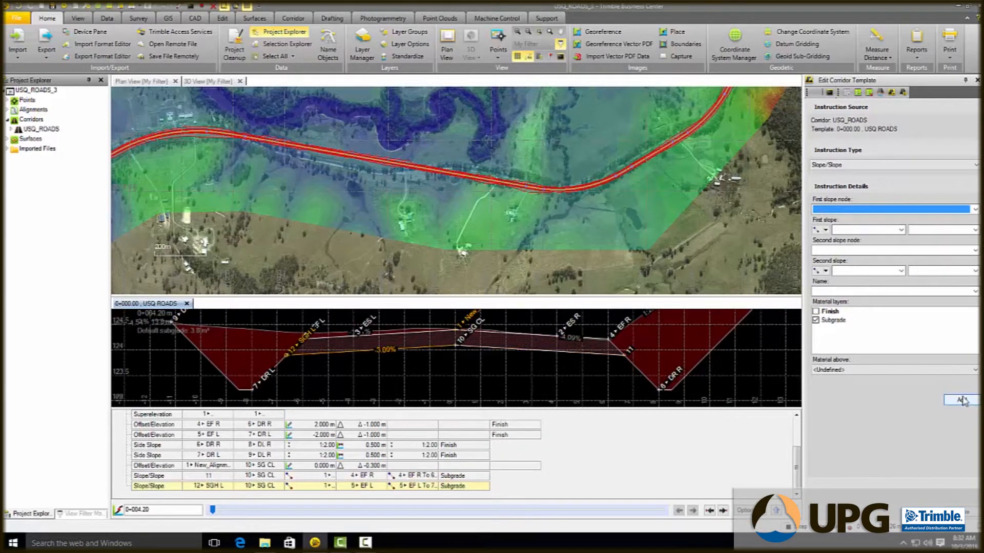
Name the unnamed node 11 of the right-hand Slope/Slope subgrade instruction SGH R and save the edit.
click(212, 476)
double_click(212, 476)
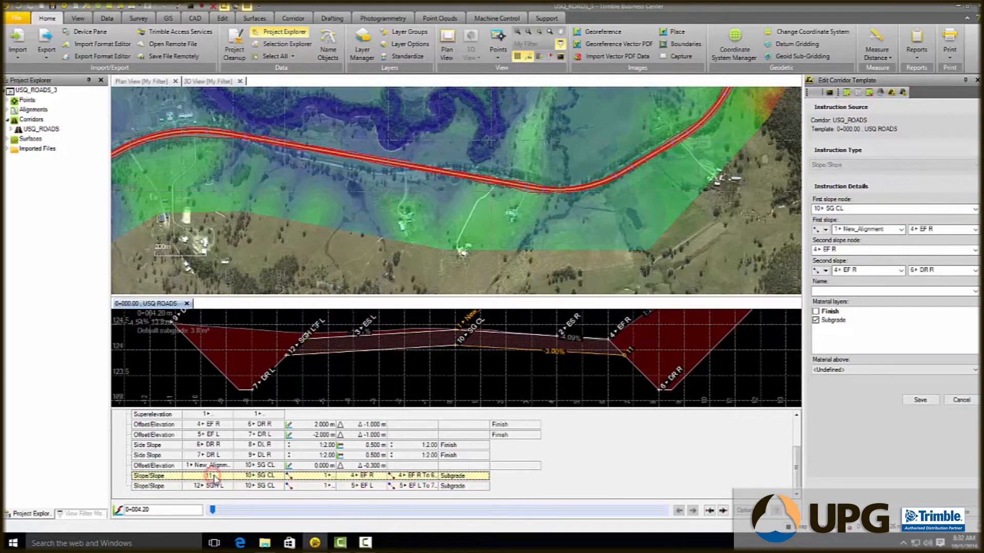
click(824, 290)
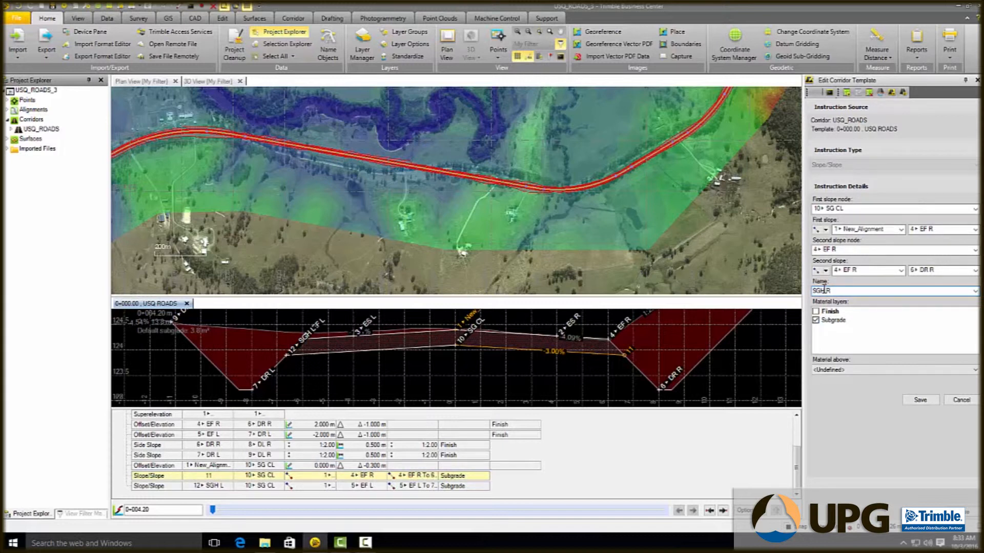
click(920, 400)
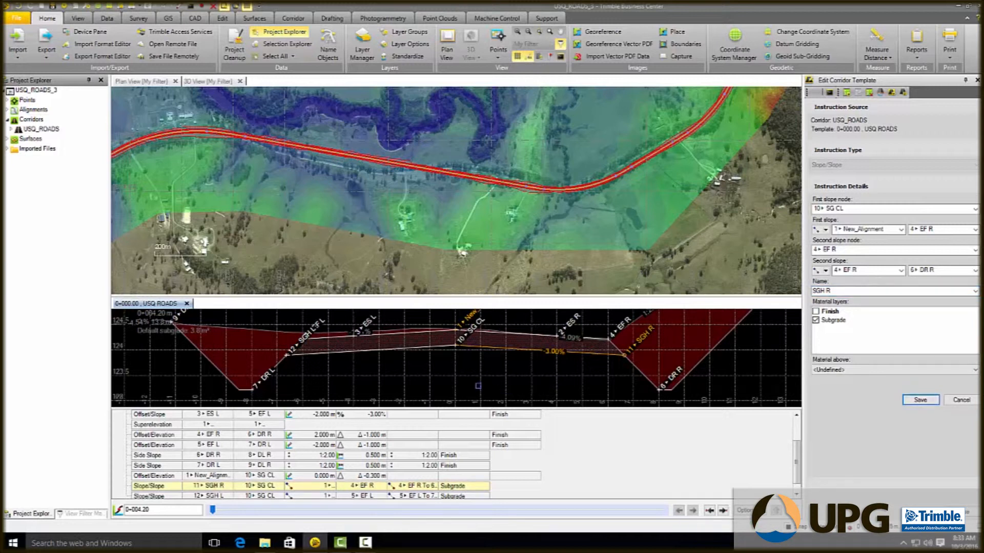
Examine the updated template cross-section and inspect the corridor along the curve in the 3D view.
scroll(473, 388, down, 1)
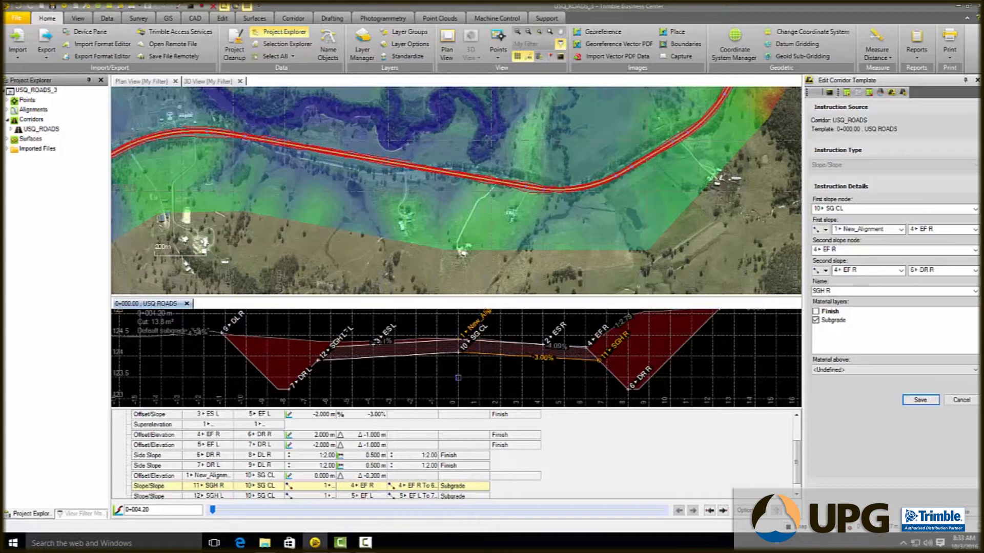
click(209, 81)
scroll(503, 159, up, 5)
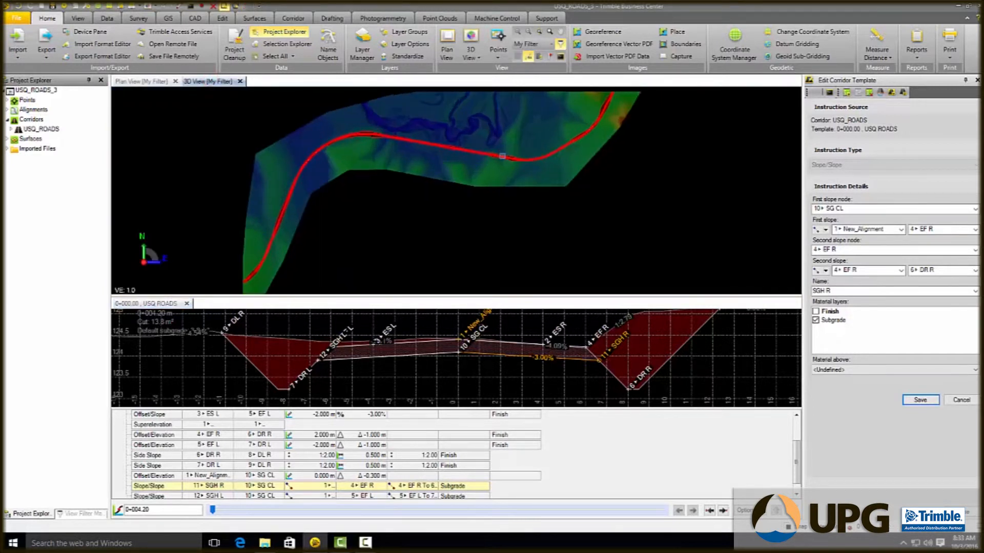
scroll(305, 118, up, 3)
scroll(305, 117, up, 1)
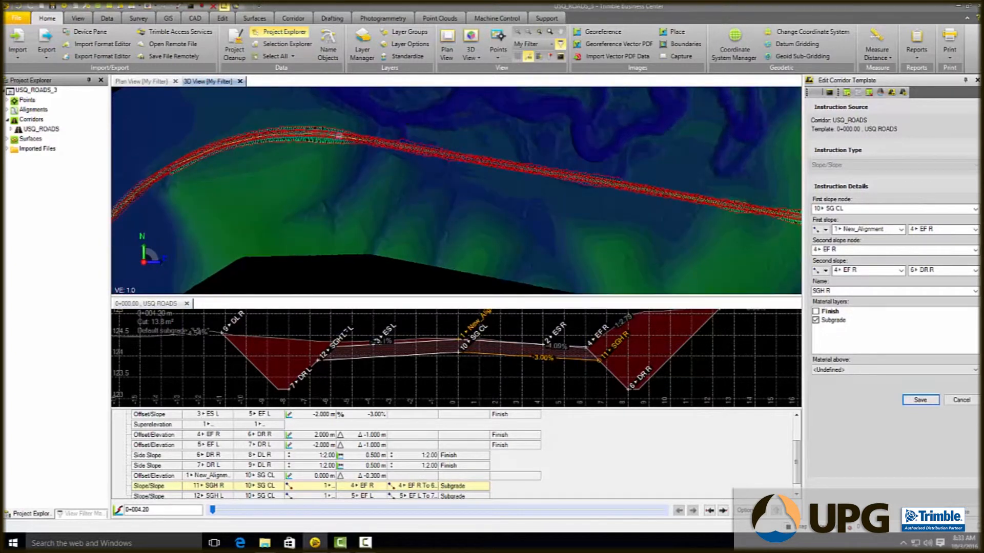
alt+click(340, 135)
middle_drag(345, 171, 263, 165)
right_drag(230, 168, 206, 155)
scroll(362, 233, down, 4)
scroll(372, 246, up, 3)
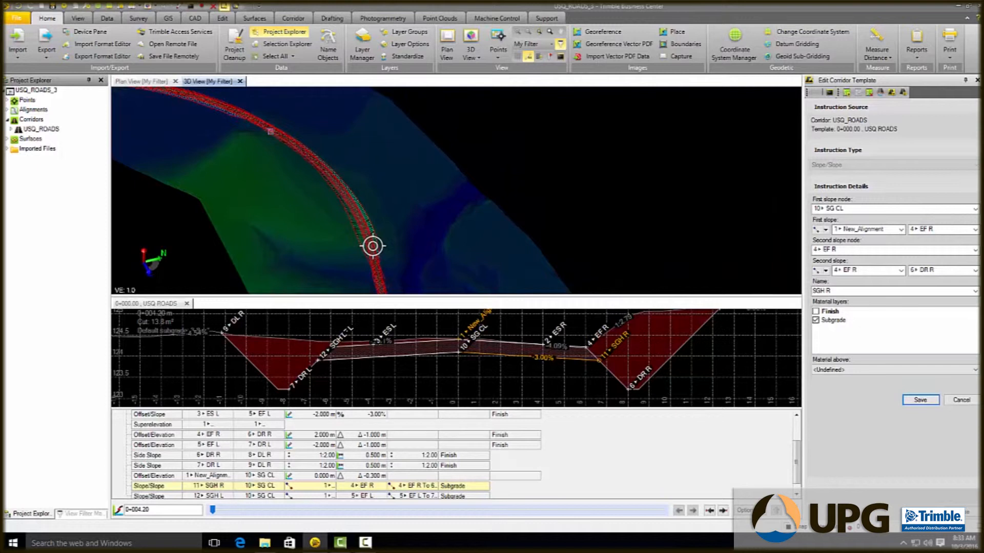
mouse_move(276, 129)
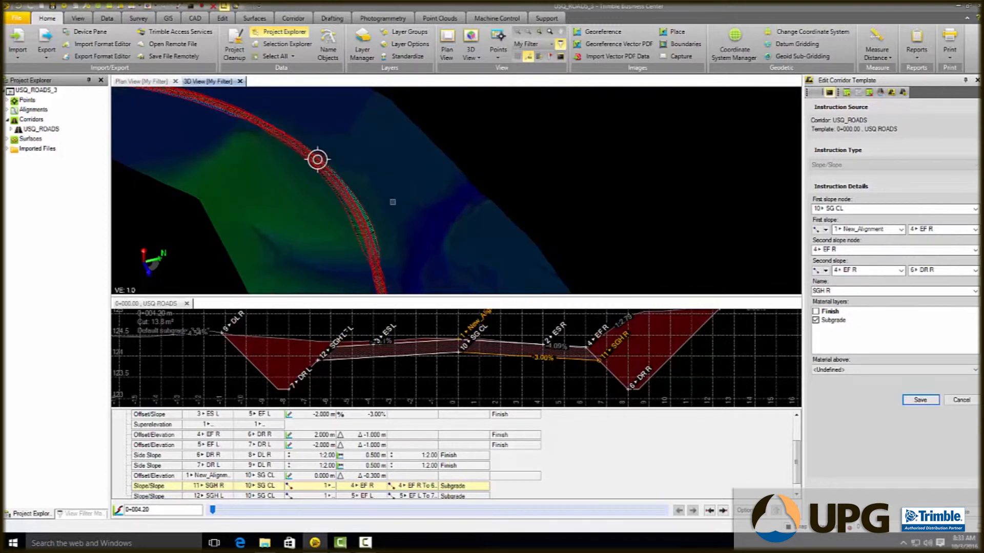
middle_drag(406, 208, 350, 211)
scroll(318, 154, up, 5)
scroll(304, 157, up, 2)
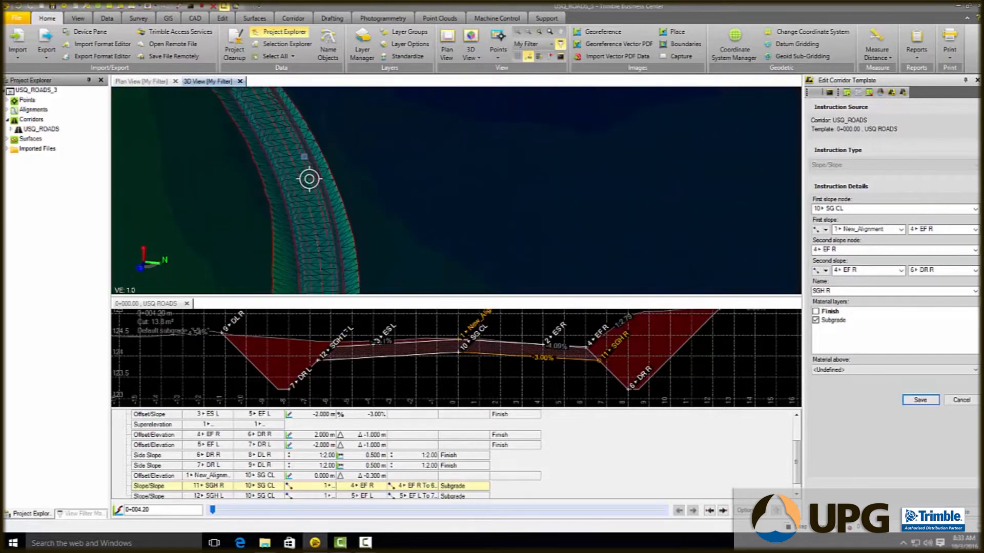
scroll(309, 169, down, 4)
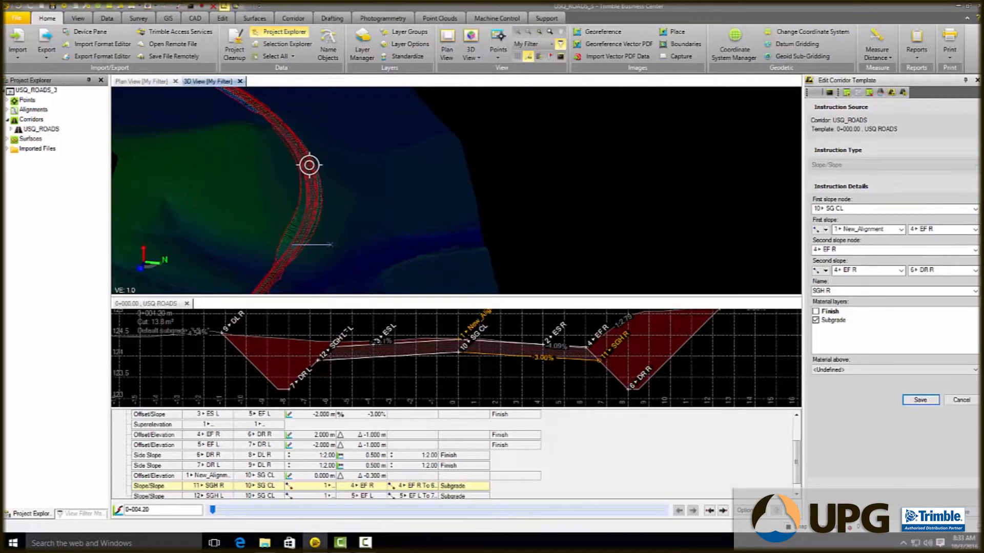
middle_drag(299, 248, 515, 270)
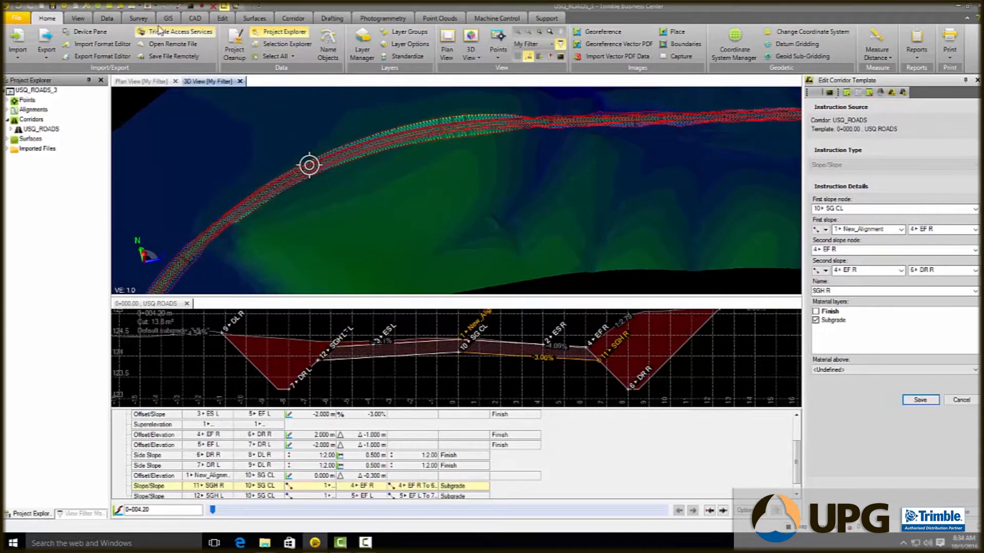
Run a surface-to-surface Earthwork Report from WEBBRD_clipped to USQ_ROADS (Finish), check the cut volume and minimise the report.
click(297, 18)
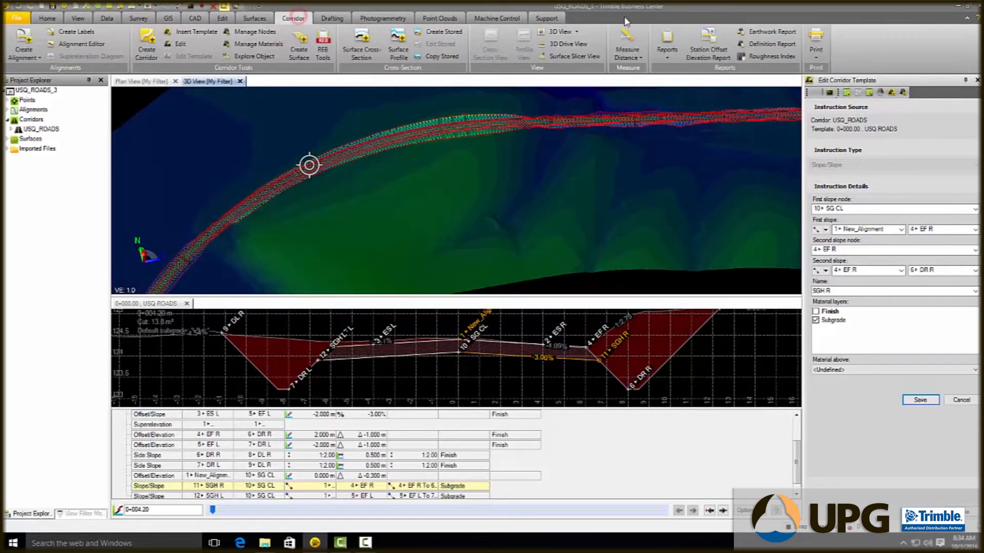
click(668, 37)
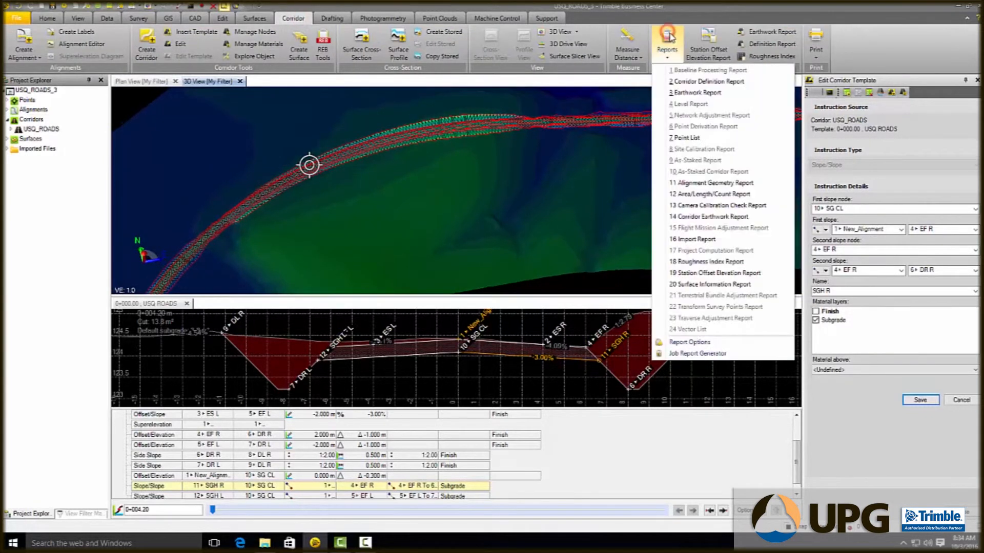
click(710, 93)
click(815, 132)
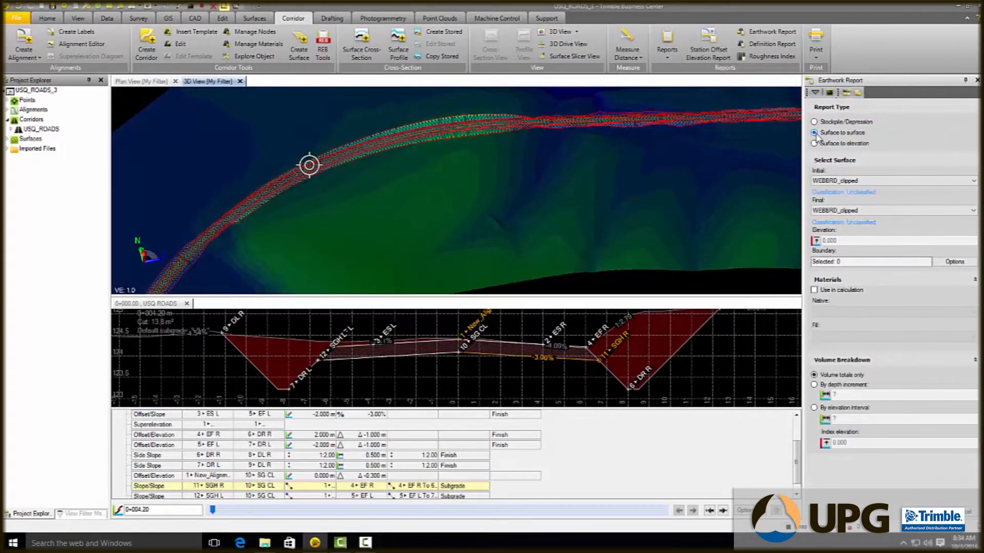
click(975, 214)
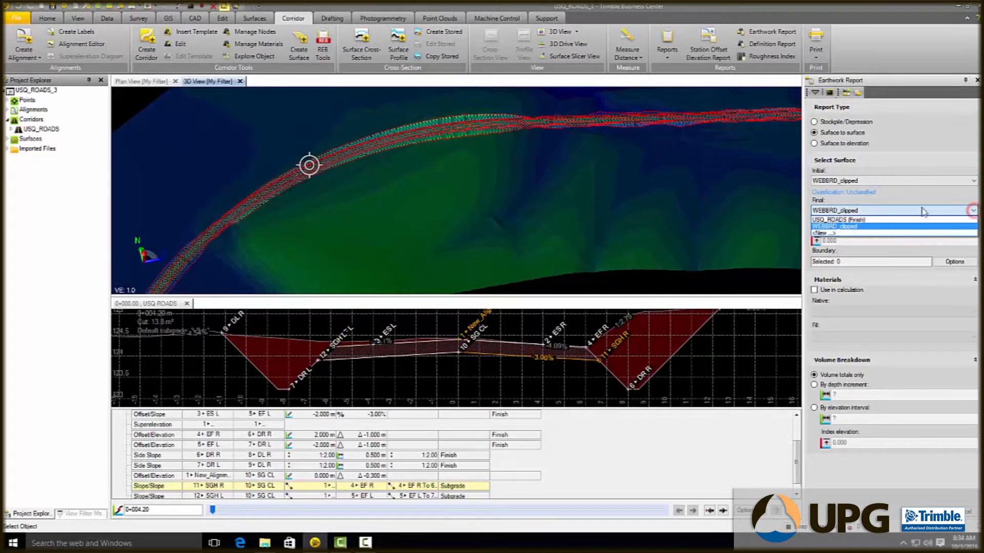
click(880, 221)
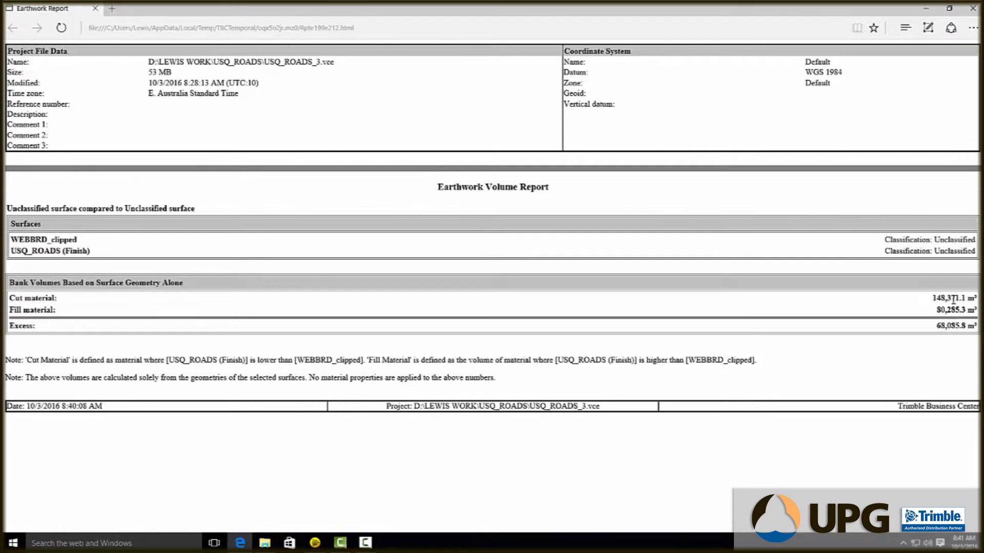
click(914, 298)
click(925, 9)
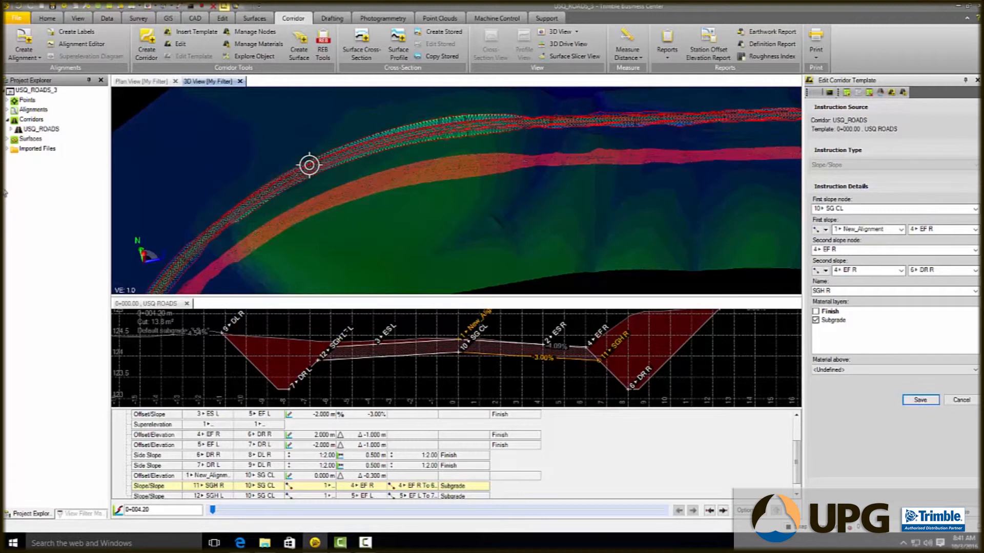
Open the profile view of New_Alignment and open the same alignment for editing.
click(7, 112)
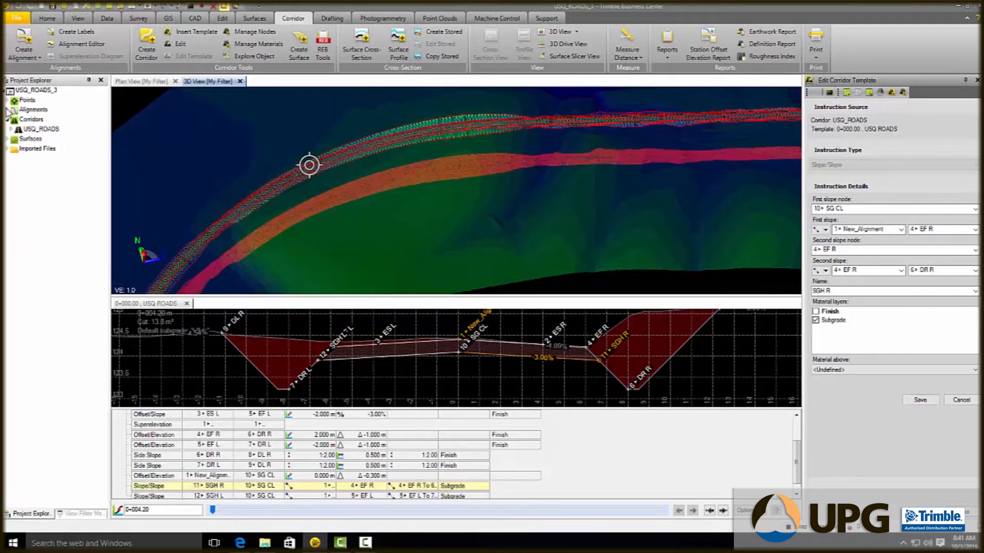
click(7, 109)
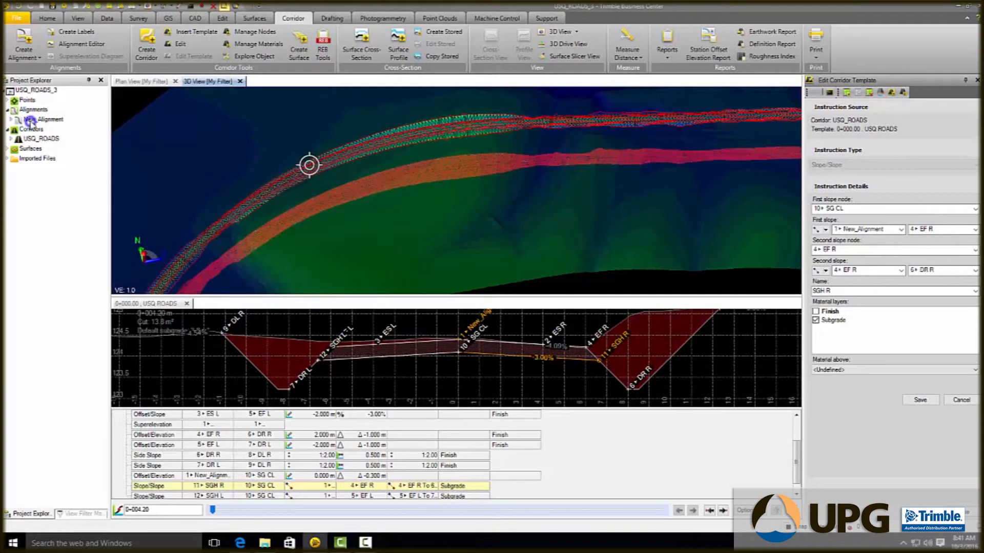
right_click(30, 121)
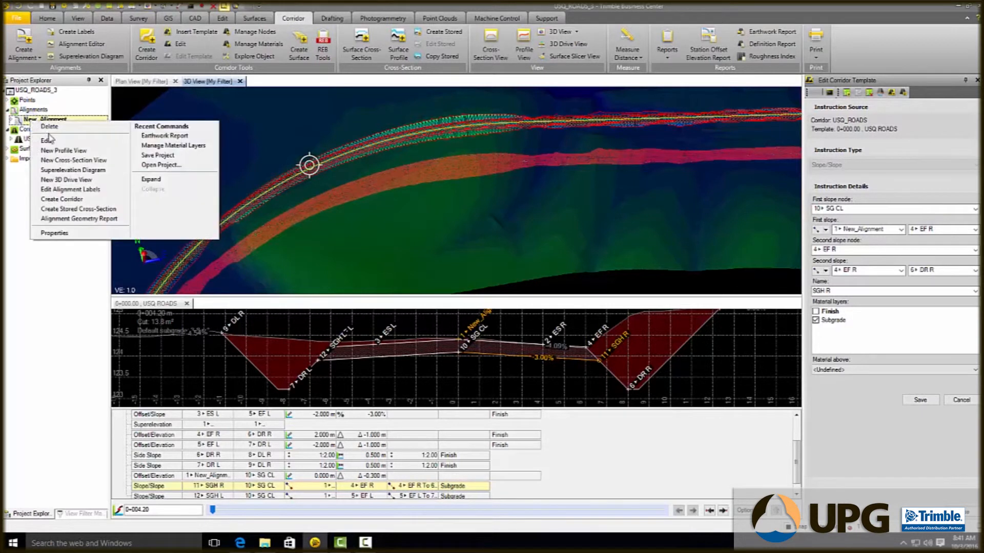
click(74, 152)
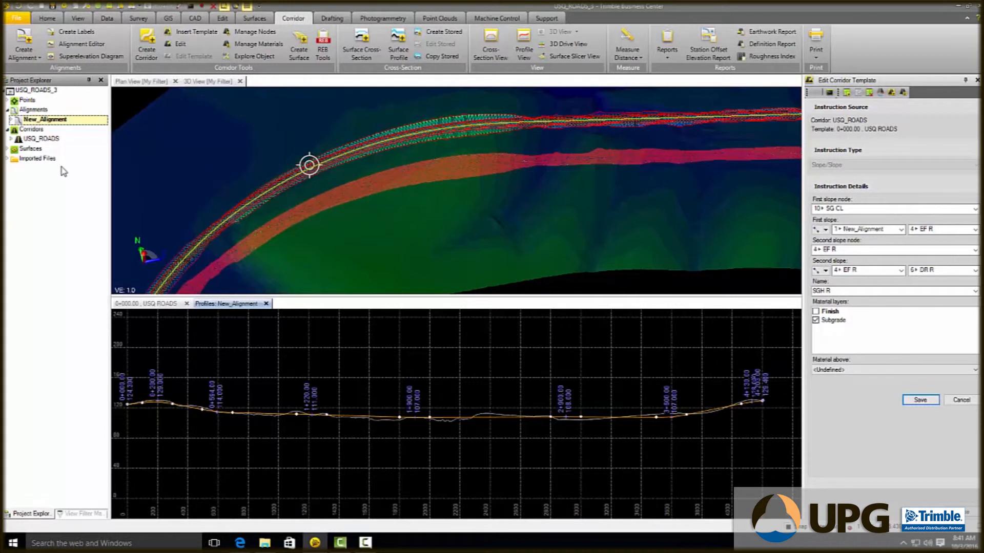
right_click(38, 120)
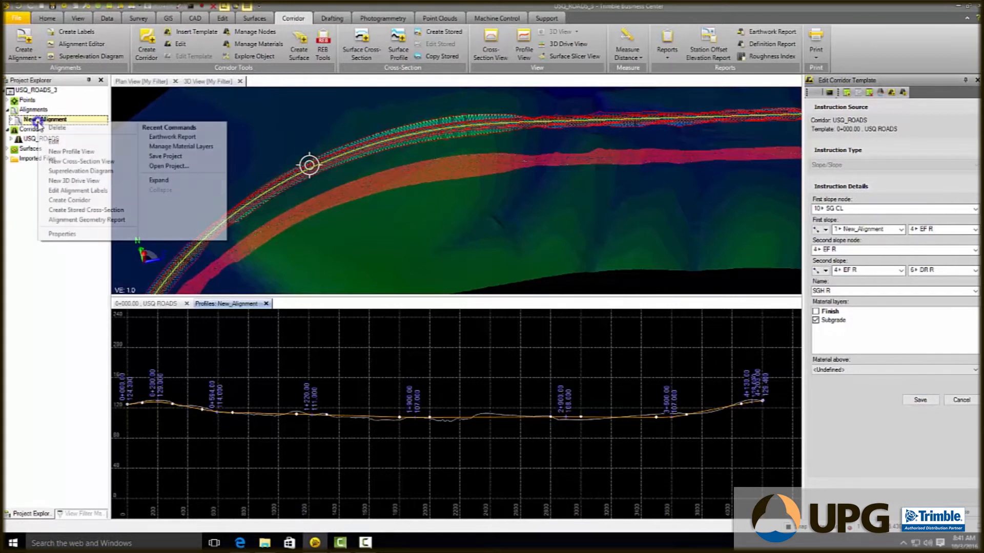
click(58, 141)
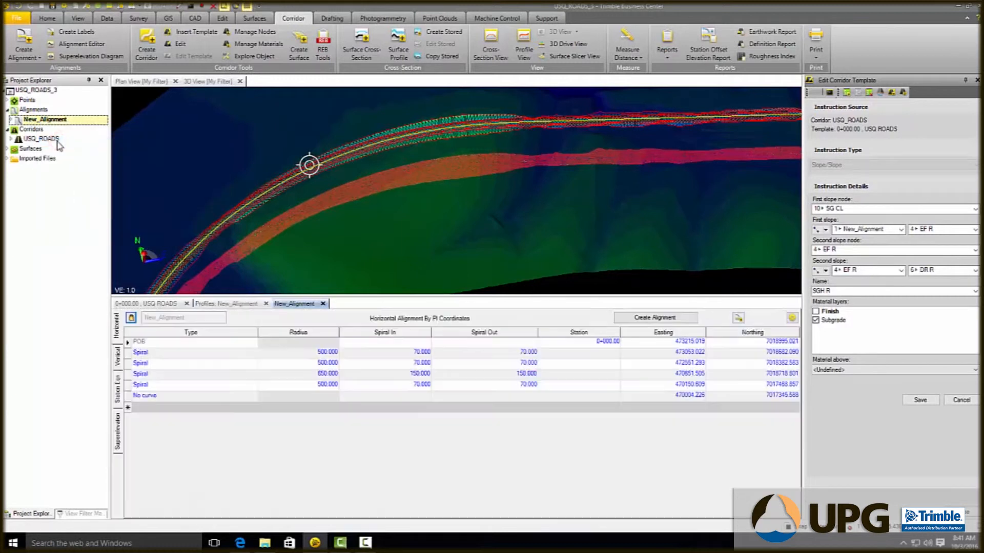
Review the New_Alignment profile against the ground, and set the POB elevation to 124.600 in the vertical alignment table.
click(239, 304)
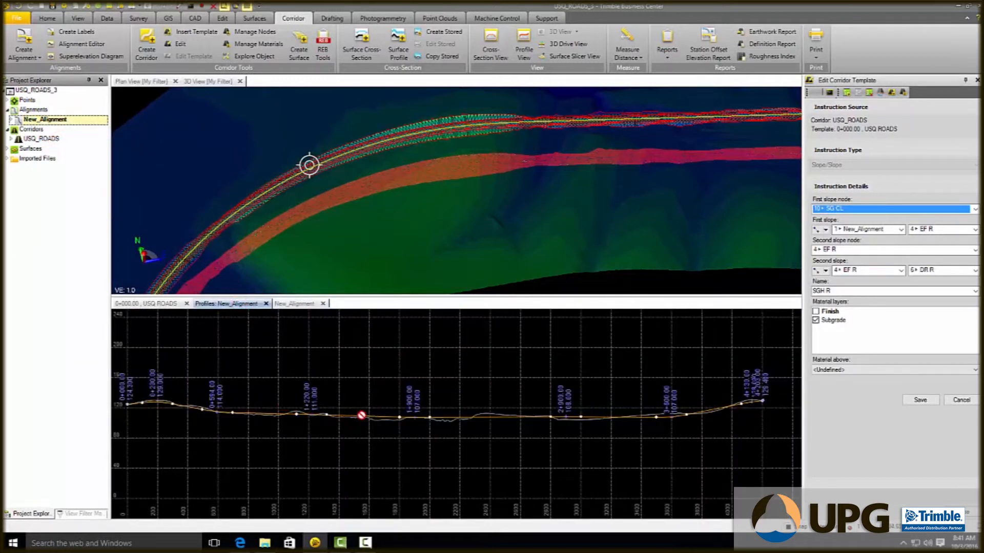
scroll(677, 409, down, 3)
middle_drag(437, 398, 201, 408)
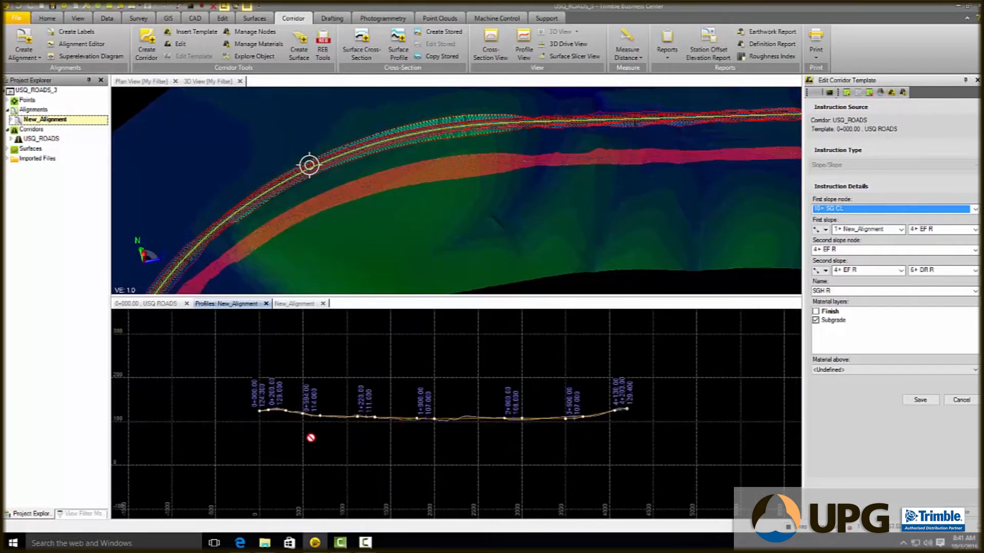
scroll(310, 434, up, 2)
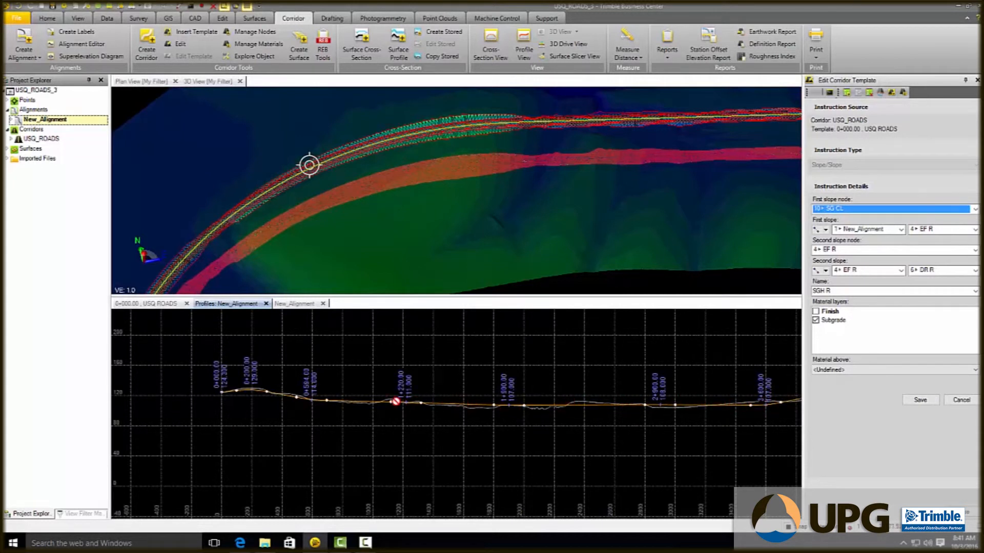
click(293, 304)
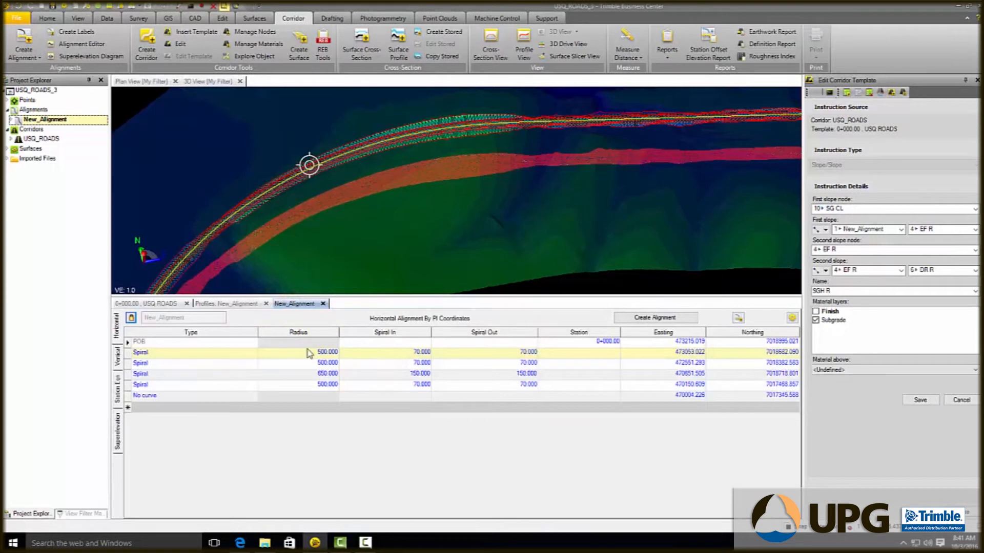
click(117, 356)
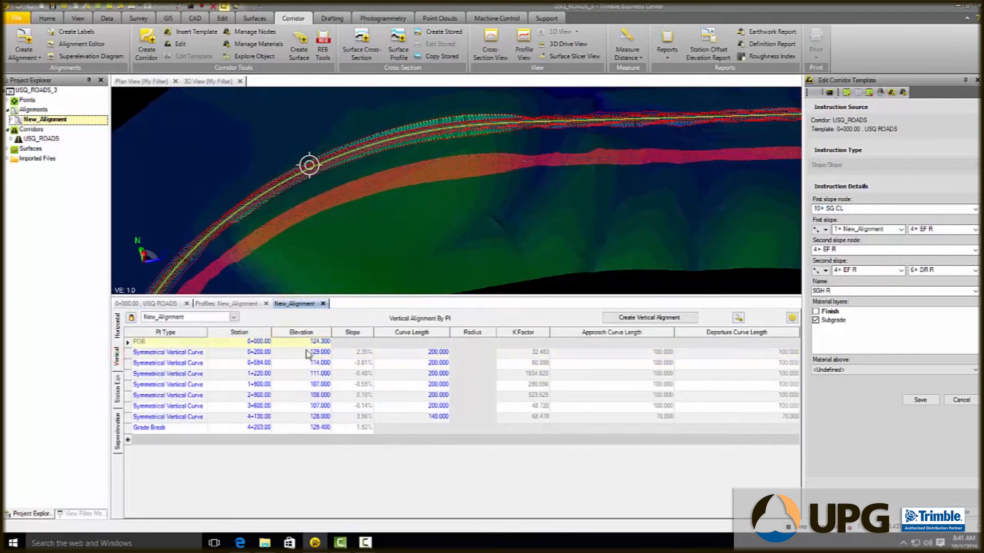
click(322, 340)
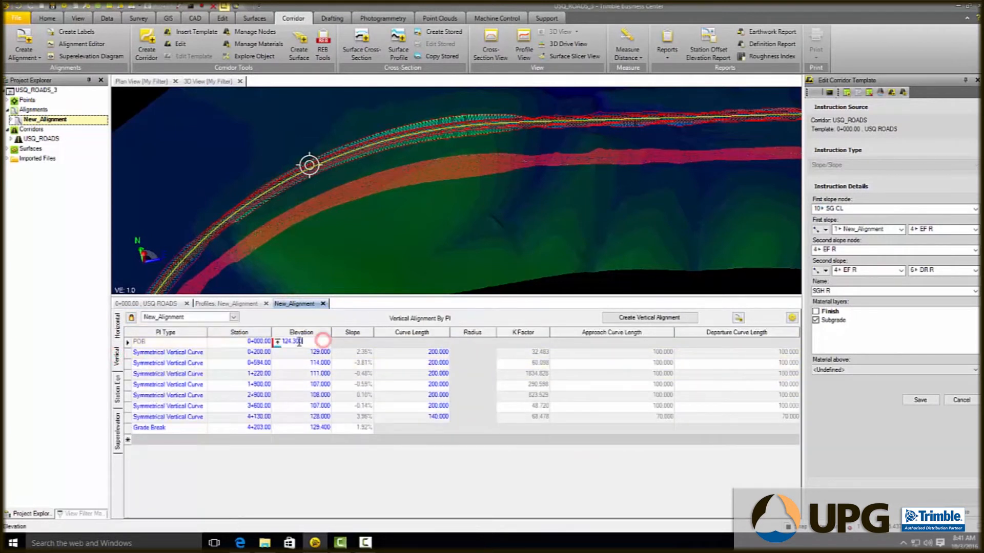
drag(297, 341, 294, 341)
text(6)
click(306, 354)
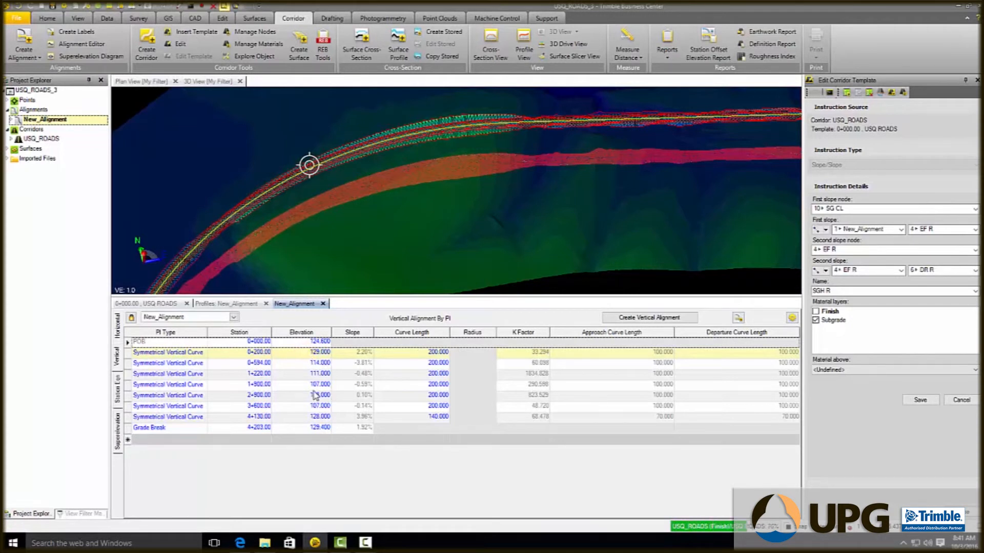
click(366, 544)
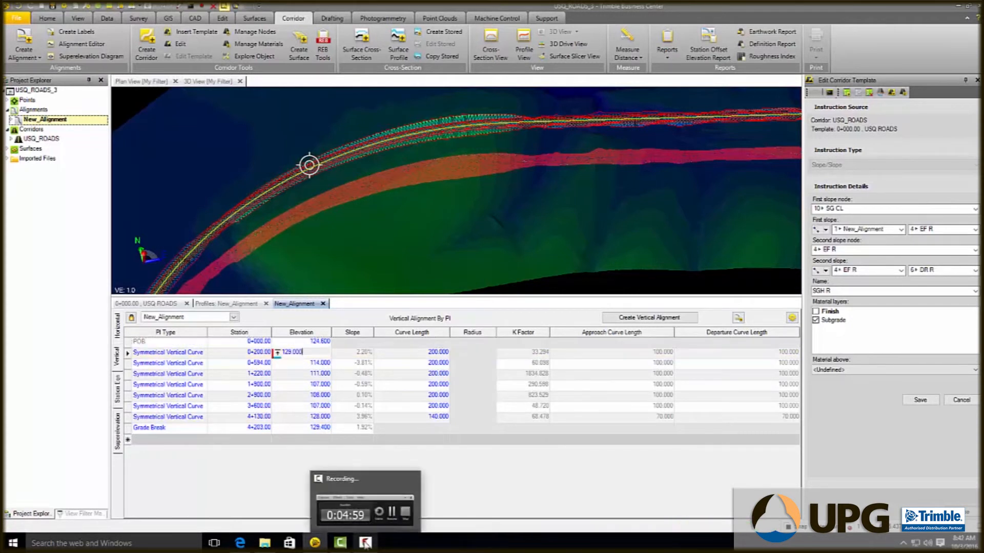
click(571, 494)
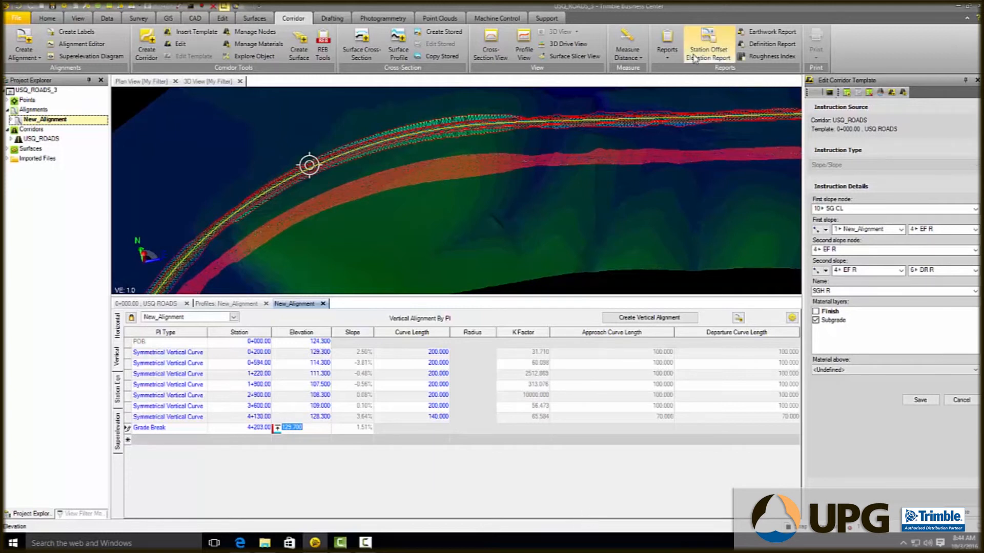
Run a new Earthwork Report for the adjusted vertical alignment and switch to the Edge browser to read it.
click(667, 41)
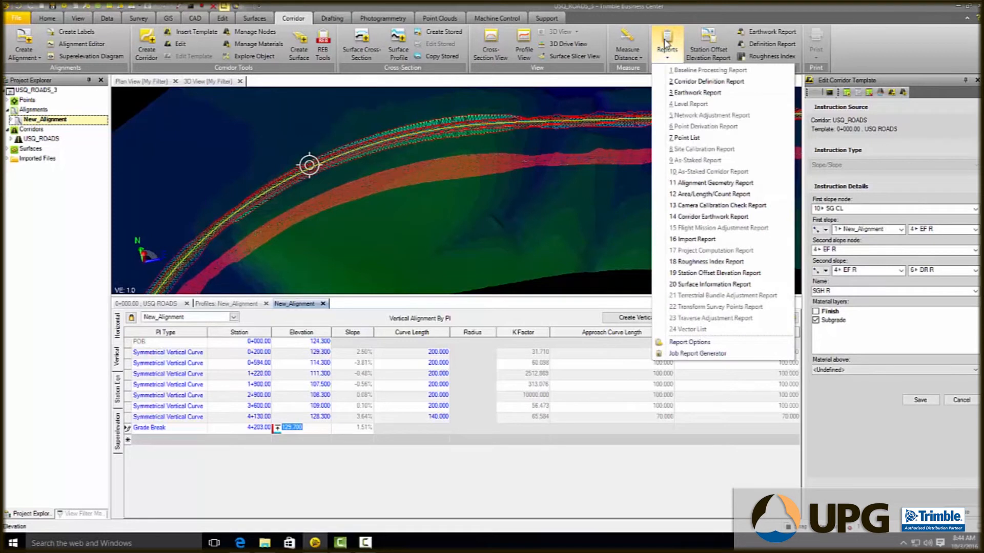
click(697, 93)
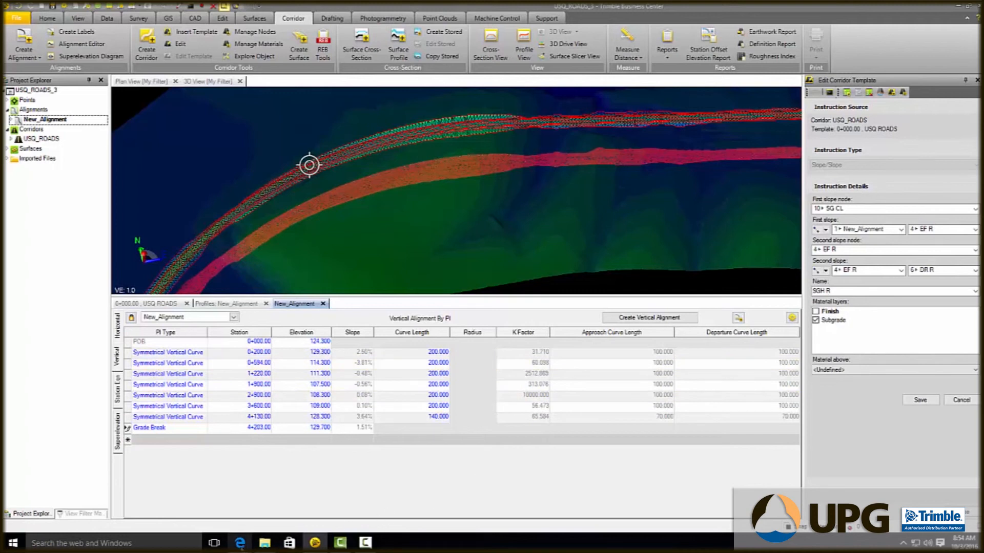
click(240, 542)
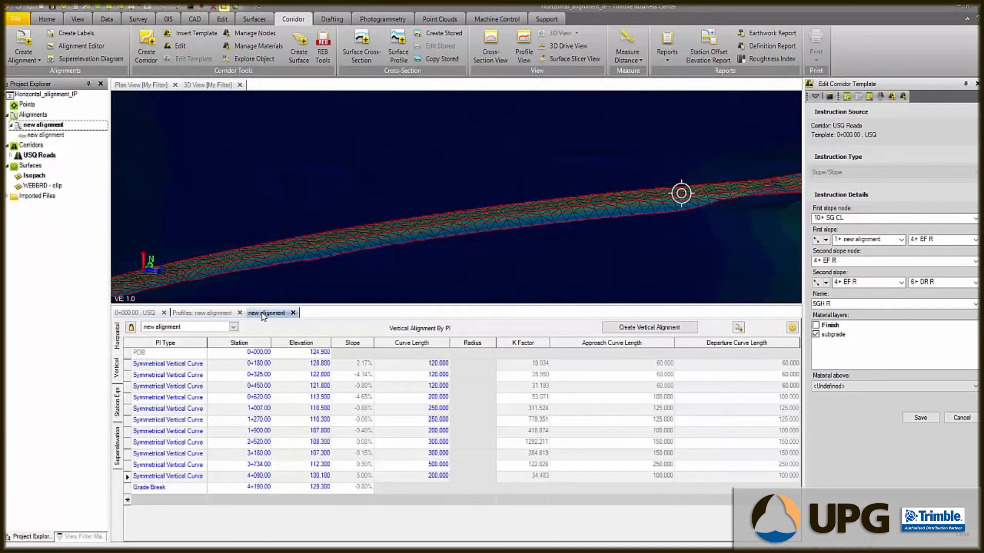
Examine the new alignment's design profile against the ground line at its end, at its start and over its full length.
click(211, 313)
scroll(518, 377, up, 5)
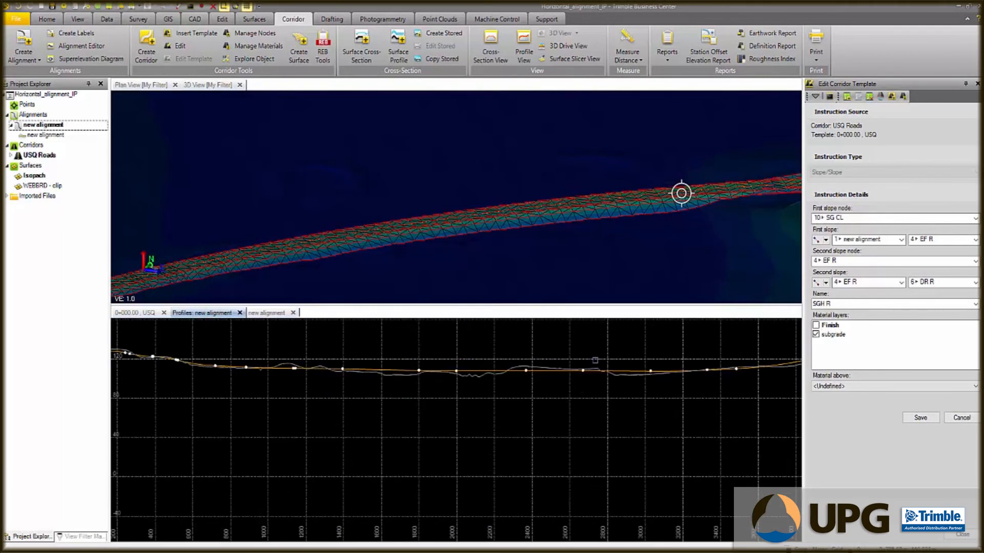
scroll(293, 402, down, 4)
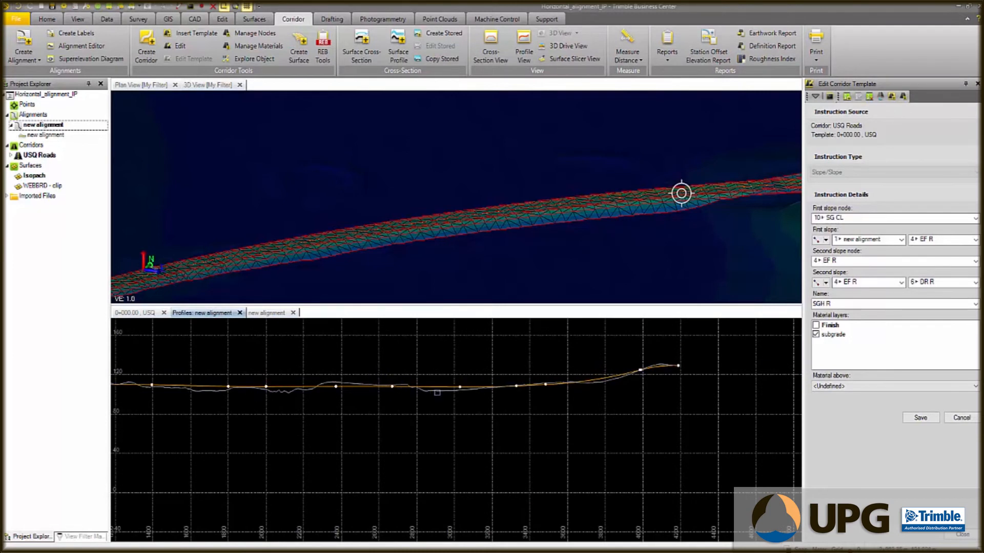
scroll(519, 384, up, 2)
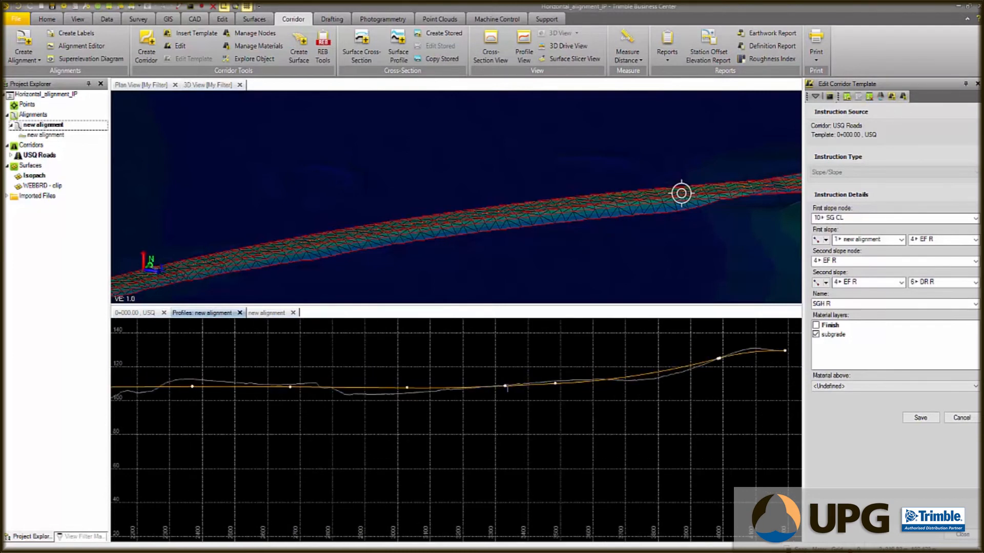
scroll(634, 383, down, 2)
scroll(634, 383, up, 3)
scroll(634, 382, up, 4)
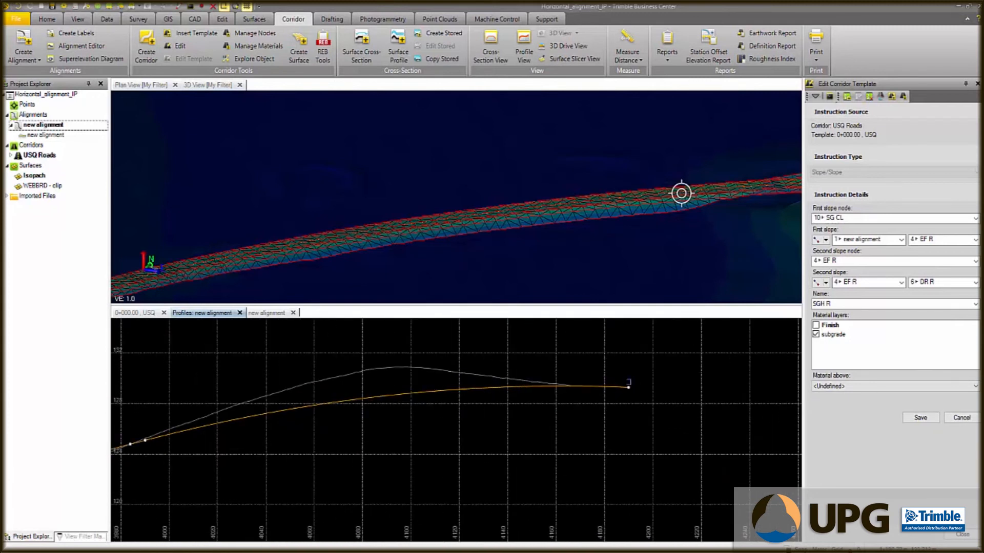
scroll(587, 388, down, 5)
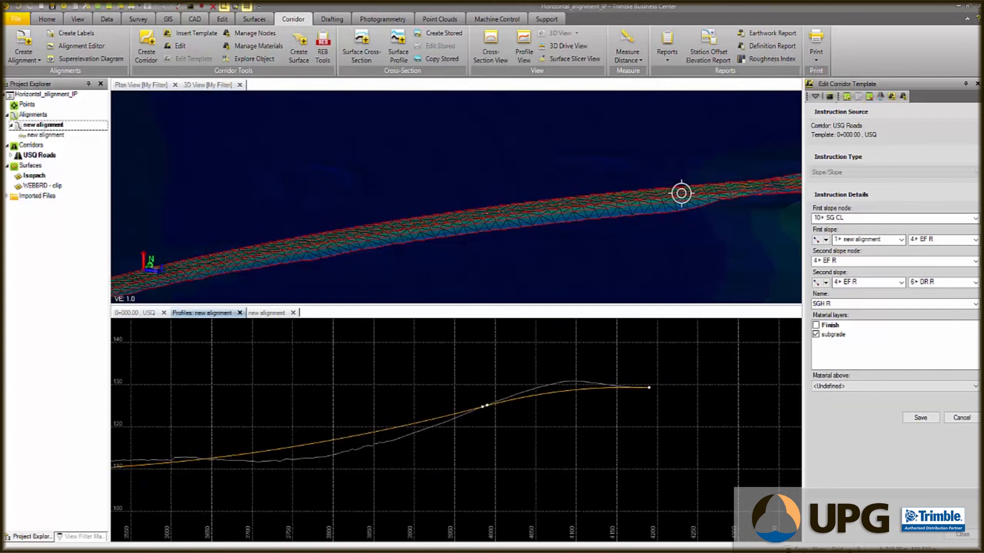
scroll(324, 385, up, 3)
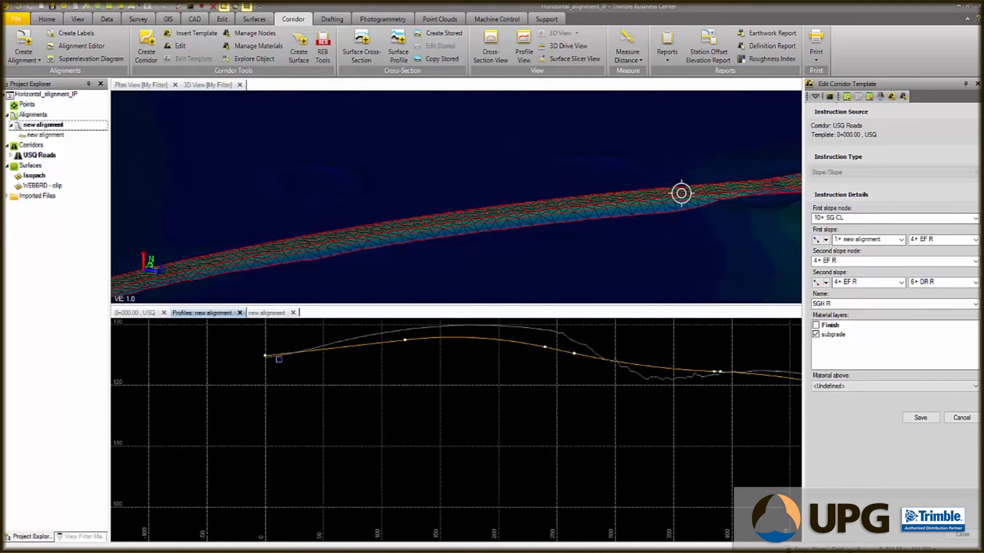
scroll(221, 380, down, 5)
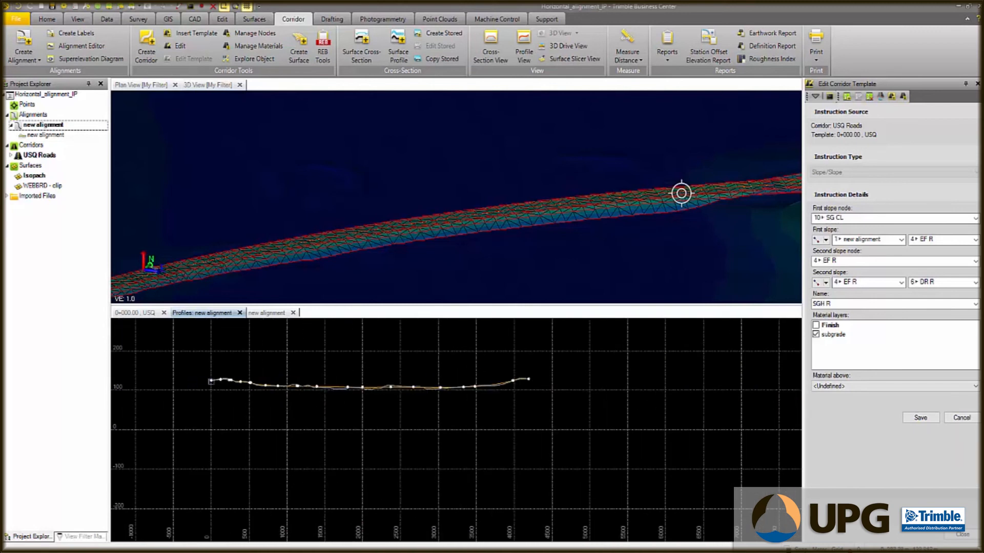
scroll(174, 389, up, 3)
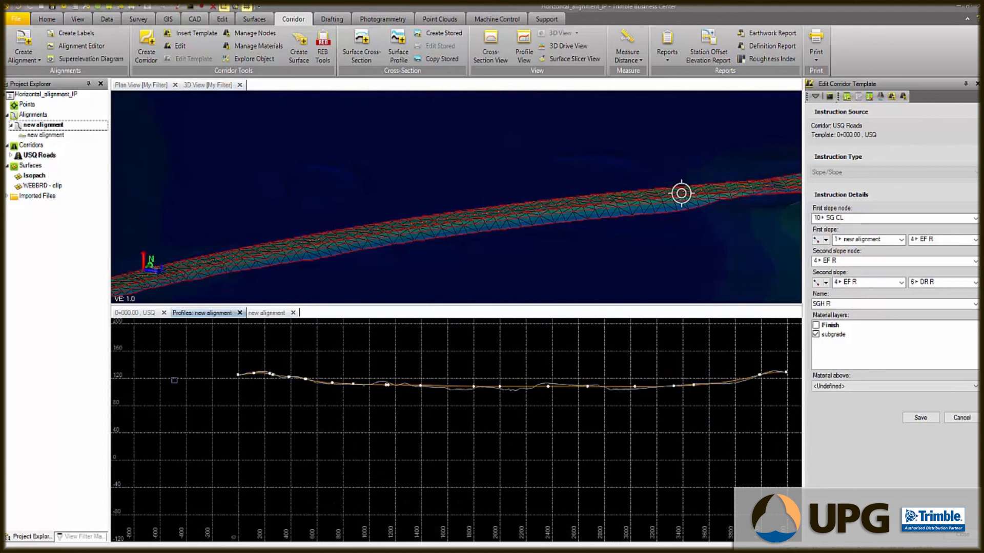